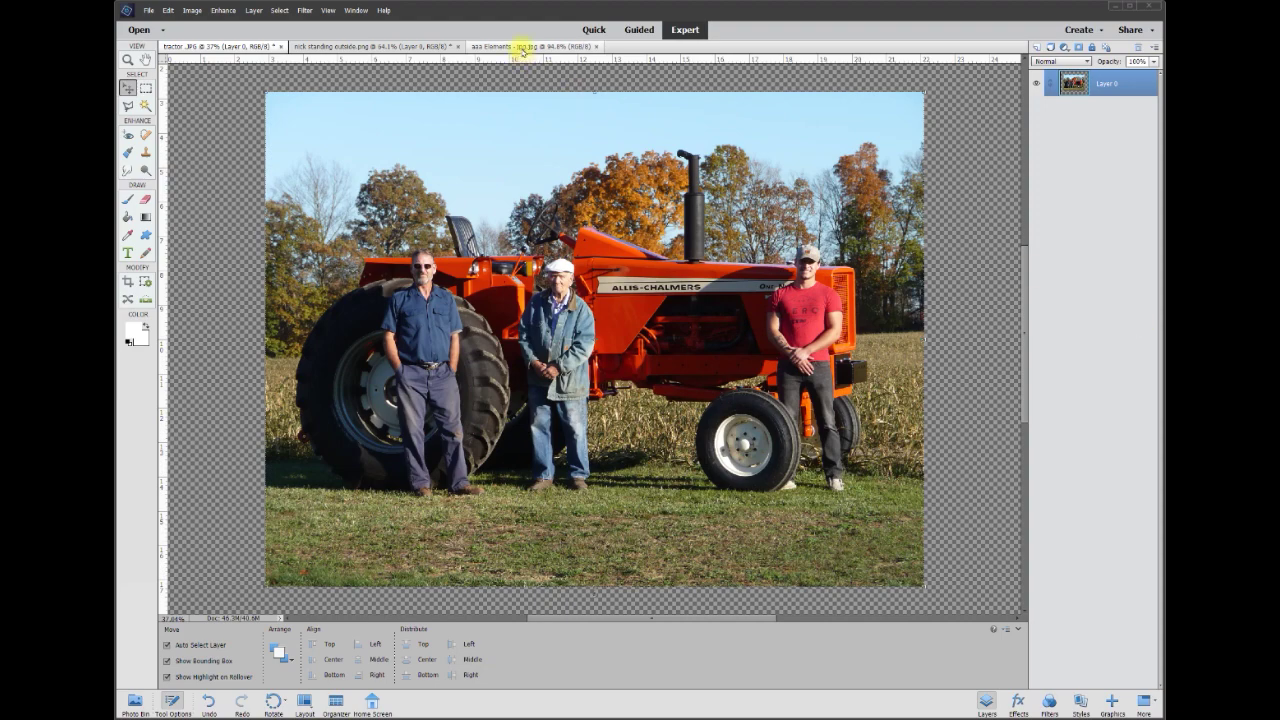
Step: Review the open title graphic, tractor photo and cut-out man documents, ending on the tractor photo
{"action": "left_click", "coordinate": [521, 47]}
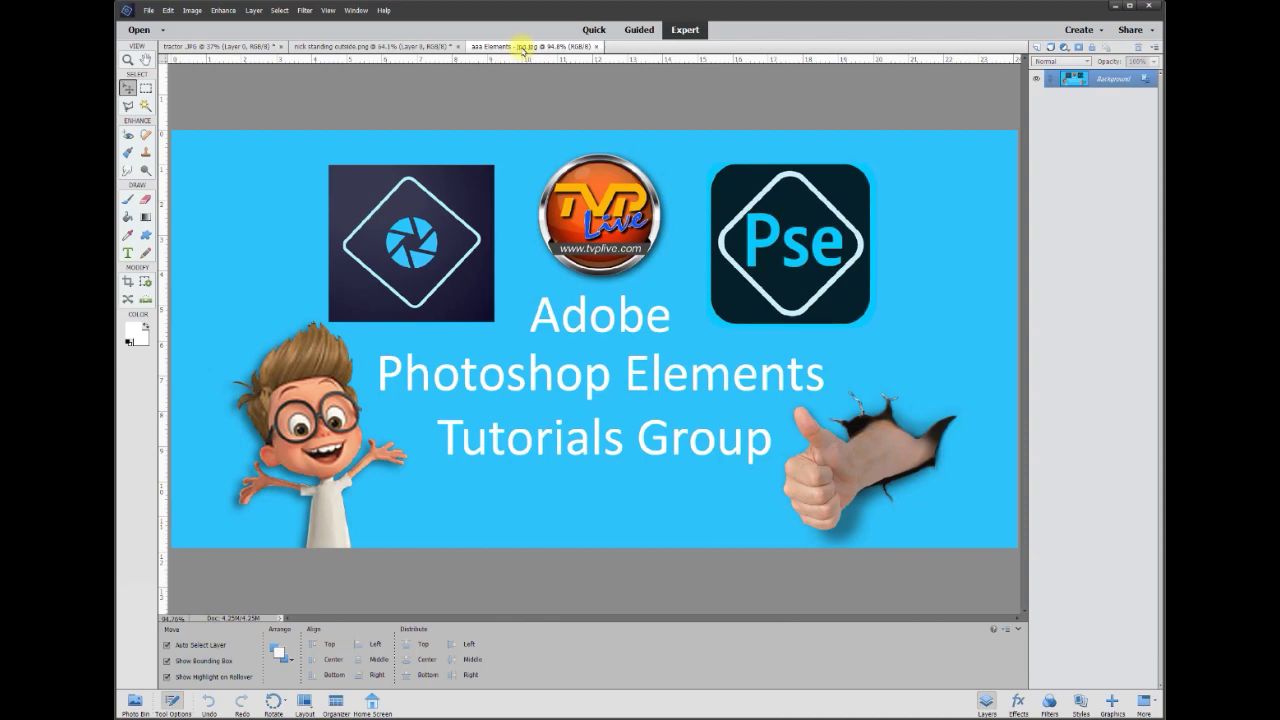
{"action": "left_click", "coordinate": [242, 48]}
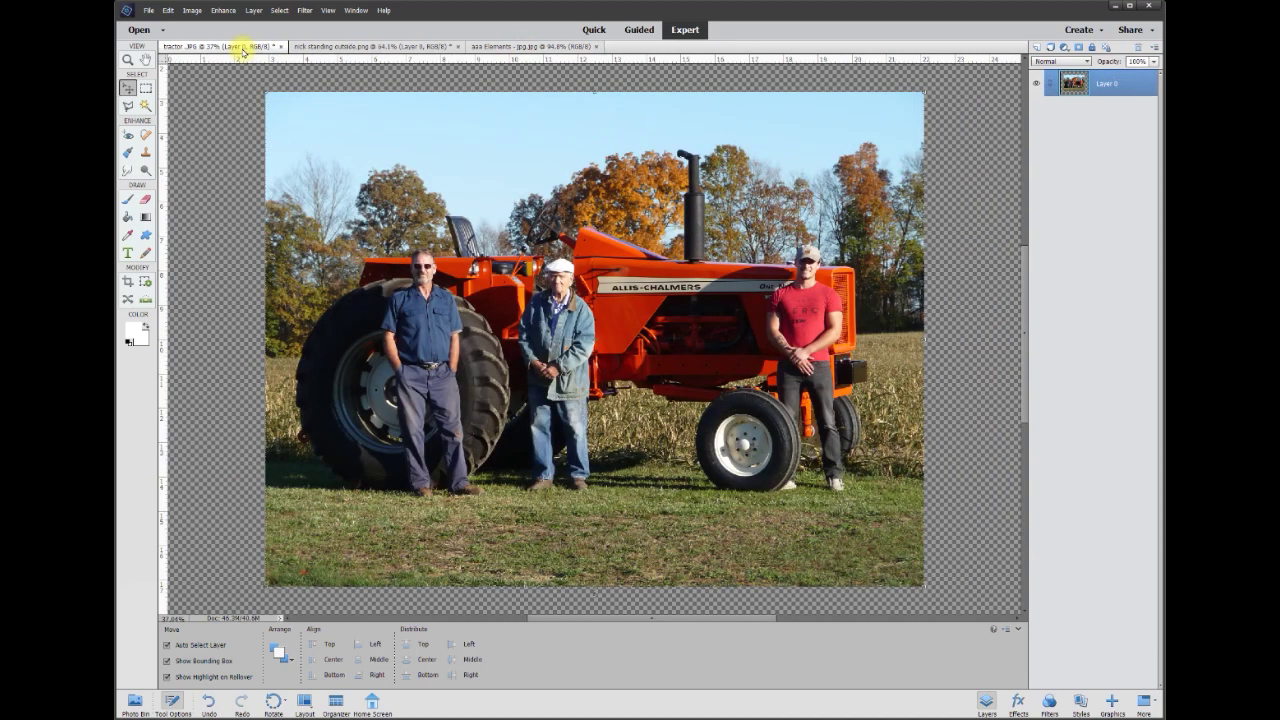
{"action": "left_click", "coordinate": [372, 47]}
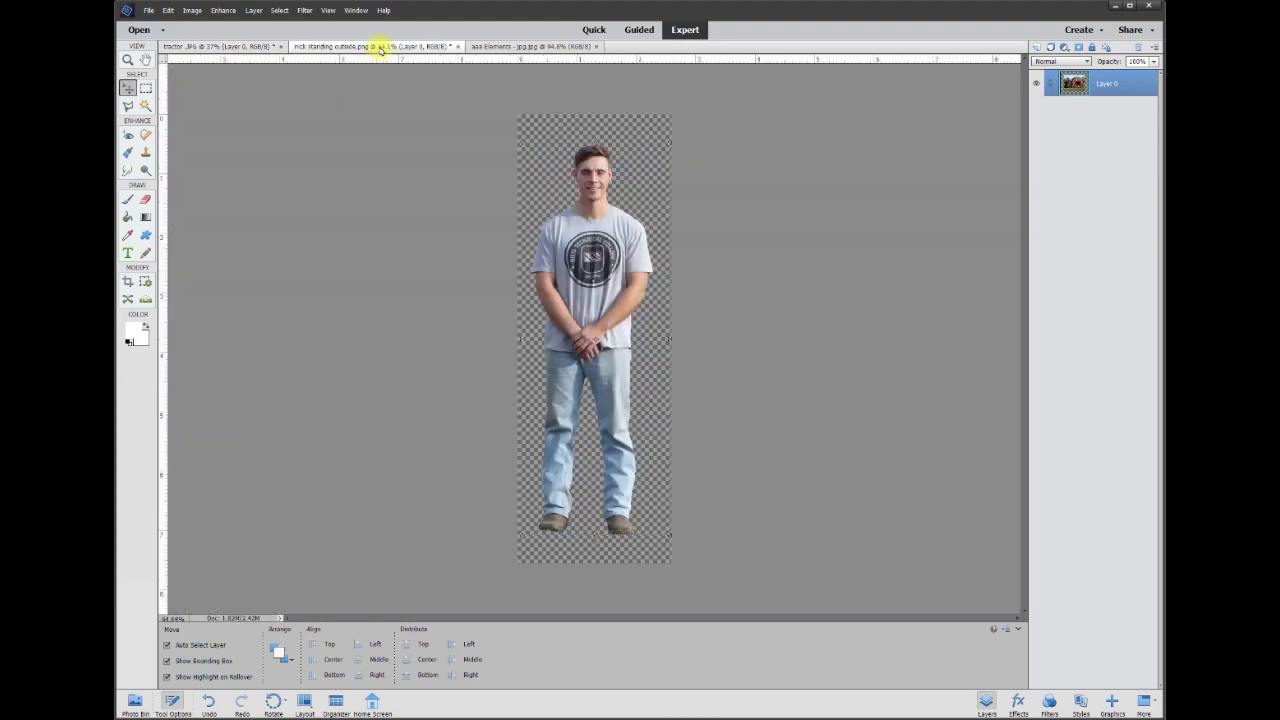
{"action": "left_click", "coordinate": [255, 47]}
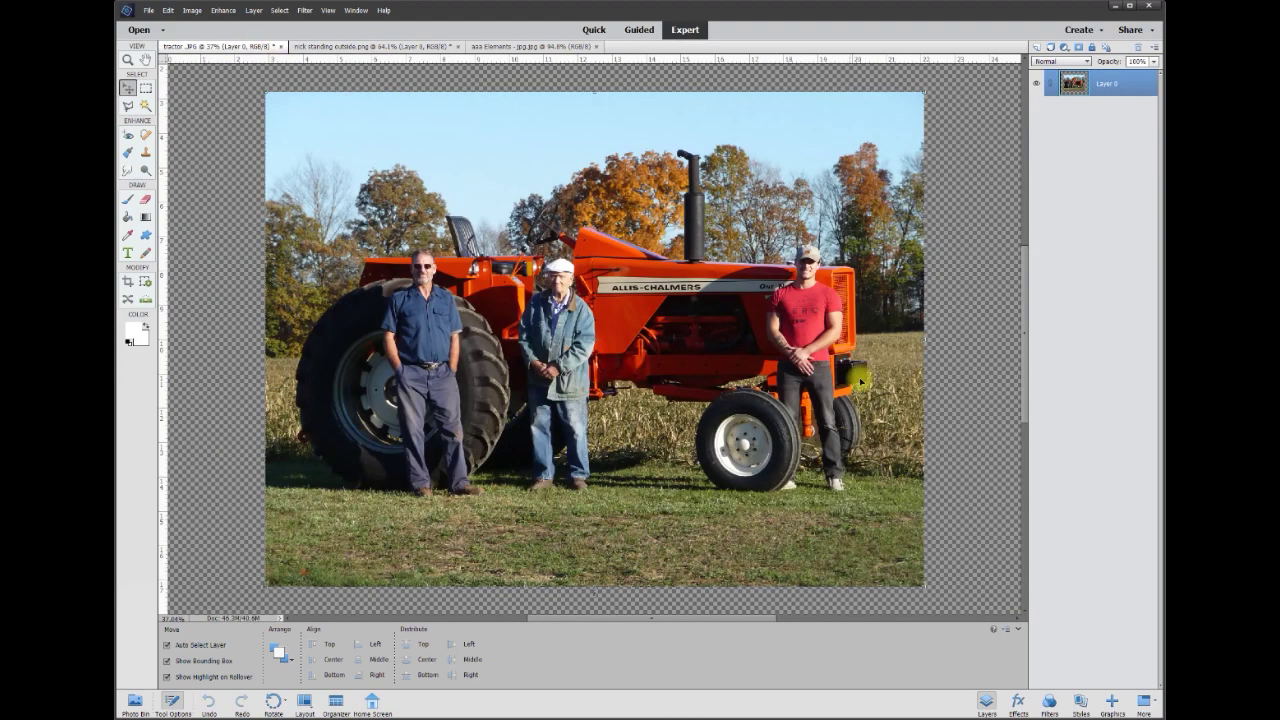
{"action": "left_click", "coordinate": [975, 333]}
{"action": "scroll", "coordinate": [740, 394], "scroll_direction": "up", "scroll_amount": 1}
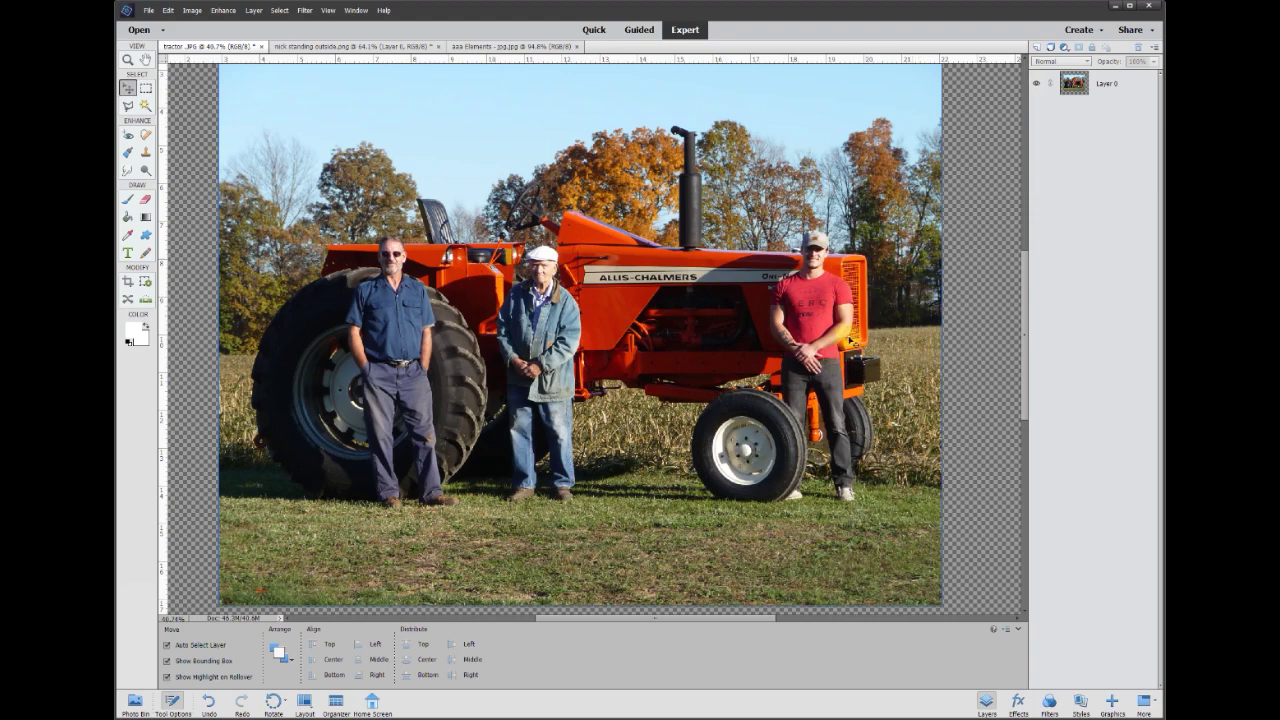
Step: Add the cut-out man to the tractor photo beside the man in the red shirt and scale him to match the group
{"action": "left_click", "coordinate": [345, 46]}
{"action": "left_click_drag", "start_coordinate": [612, 216], "coordinate": [822, 302]}
{"action": "left_click_drag", "start_coordinate": [610, 298], "coordinate": [893, 318]}
{"action": "left_click_drag", "start_coordinate": [845, 243], "coordinate": [836, 233]}
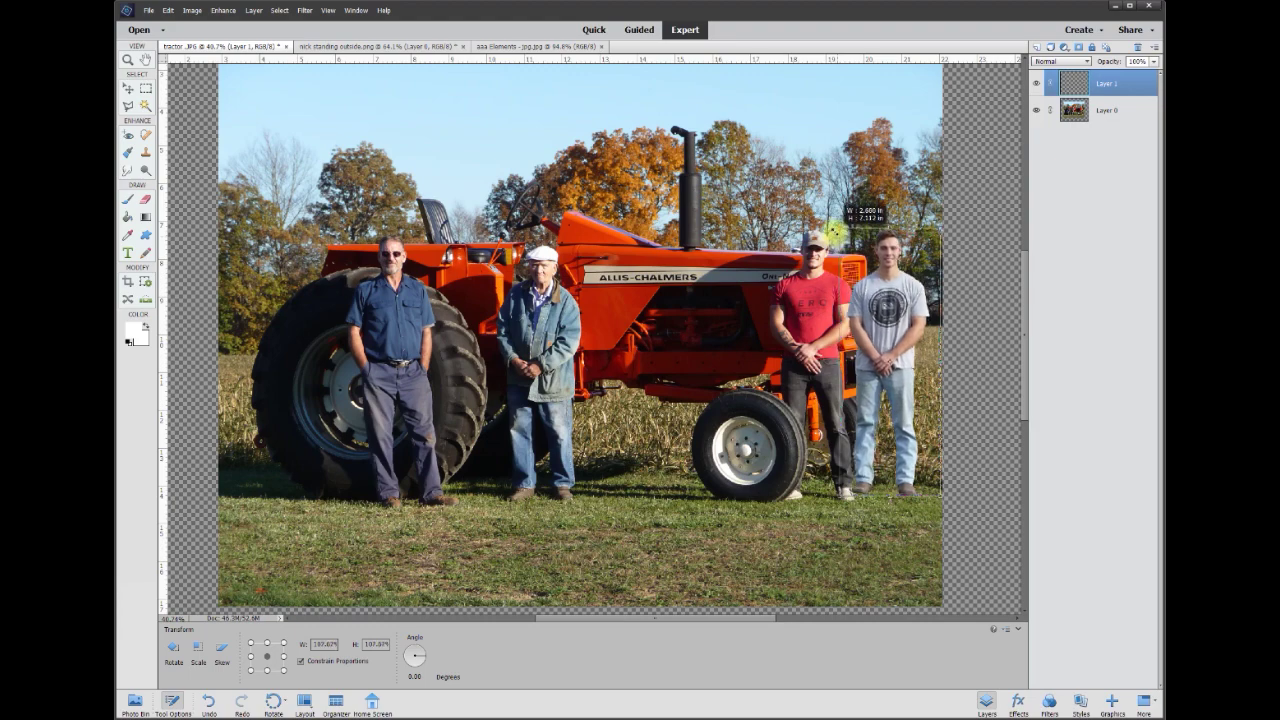
{"action": "left_click_drag", "start_coordinate": [834, 232], "coordinate": [836, 234]}
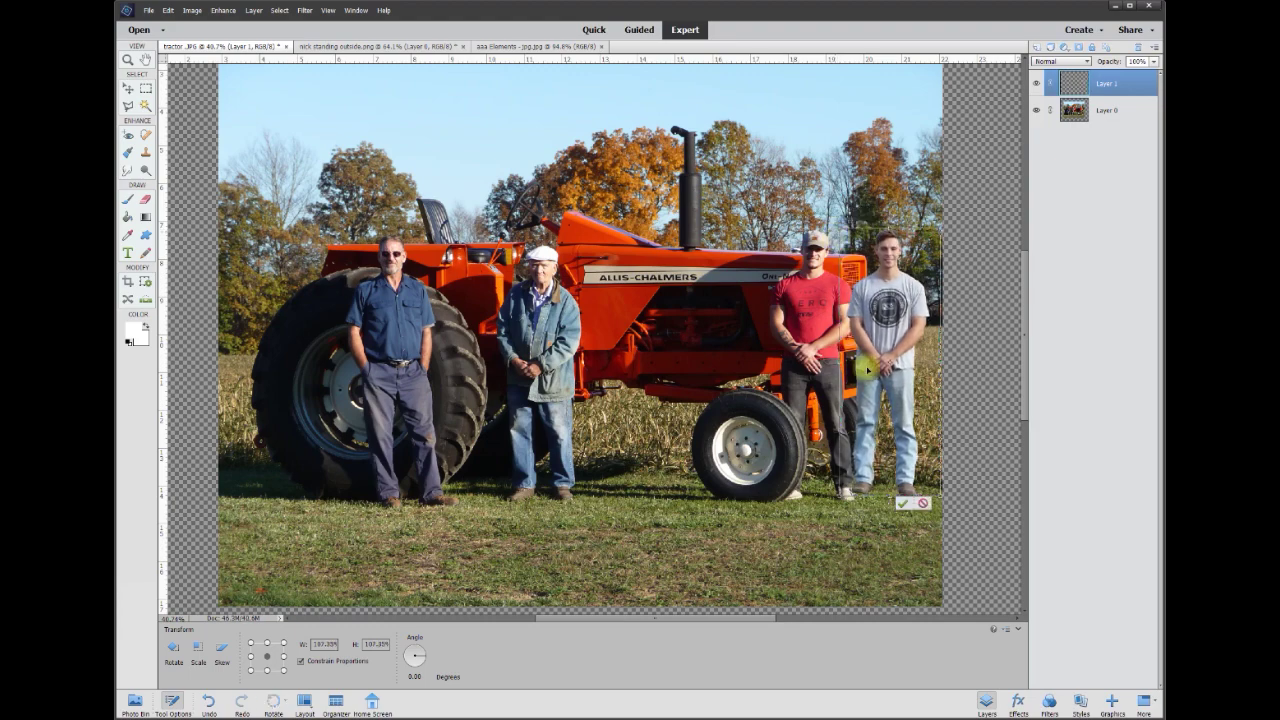
{"action": "left_click", "coordinate": [902, 502]}
Step: Shift the added man slightly right and down, scale him to about 102% and rotate him slightly
{"action": "scroll", "coordinate": [880, 440], "scroll_direction": "up", "scroll_amount": 2}
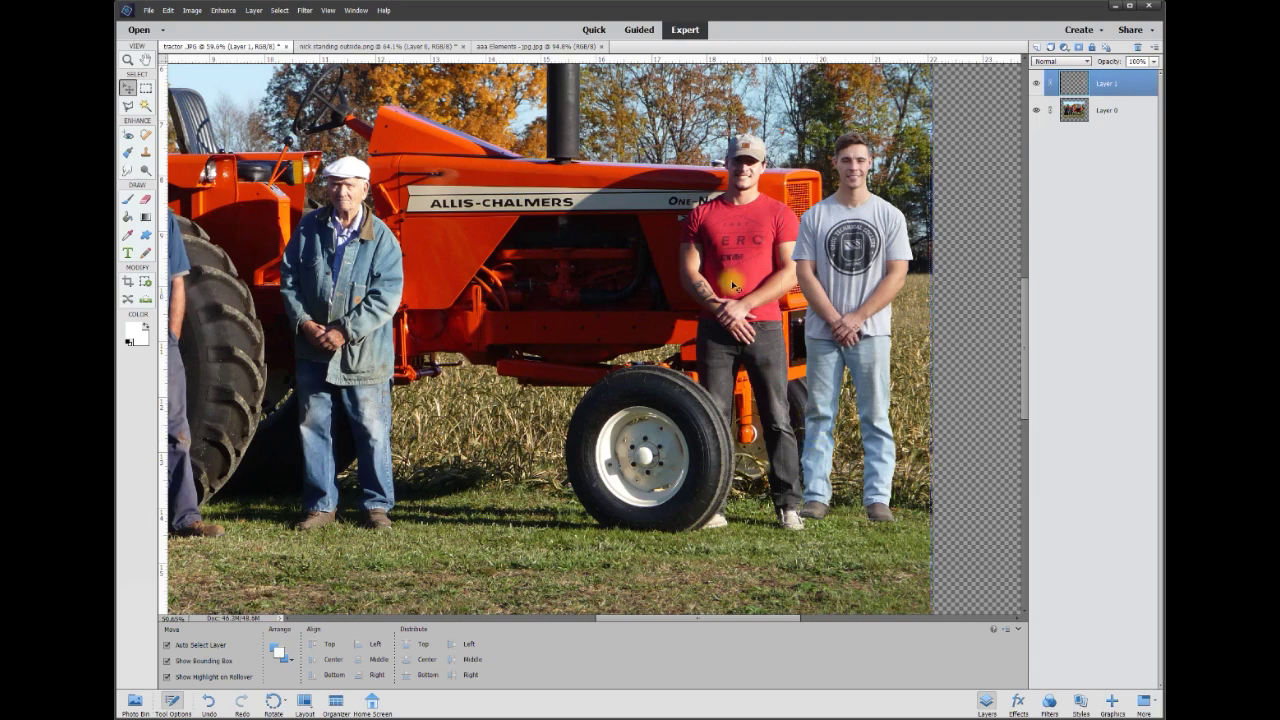
{"action": "left_click_drag", "start_coordinate": [823, 344], "coordinate": [836, 350]}
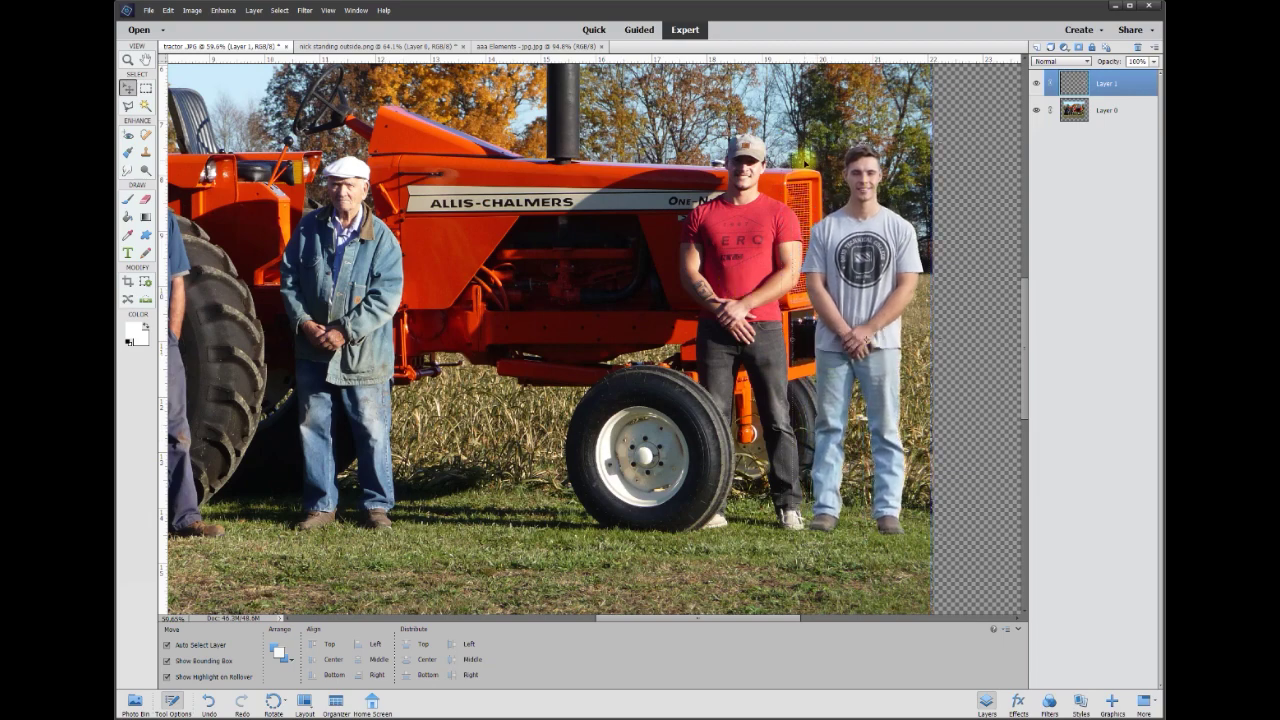
{"action": "left_click_drag", "start_coordinate": [797, 139], "coordinate": [789, 133]}
{"action": "left_click_drag", "start_coordinate": [866, 546], "coordinate": [866, 547]}
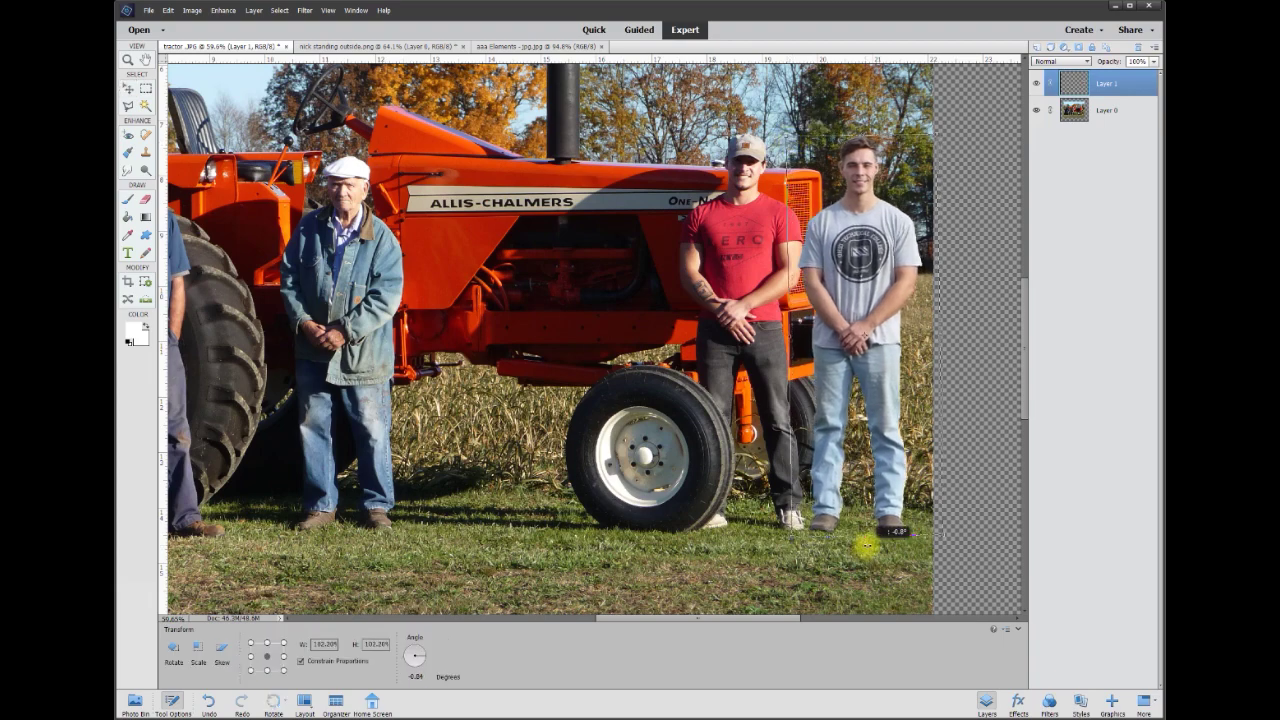
{"action": "left_click", "coordinate": [903, 540]}
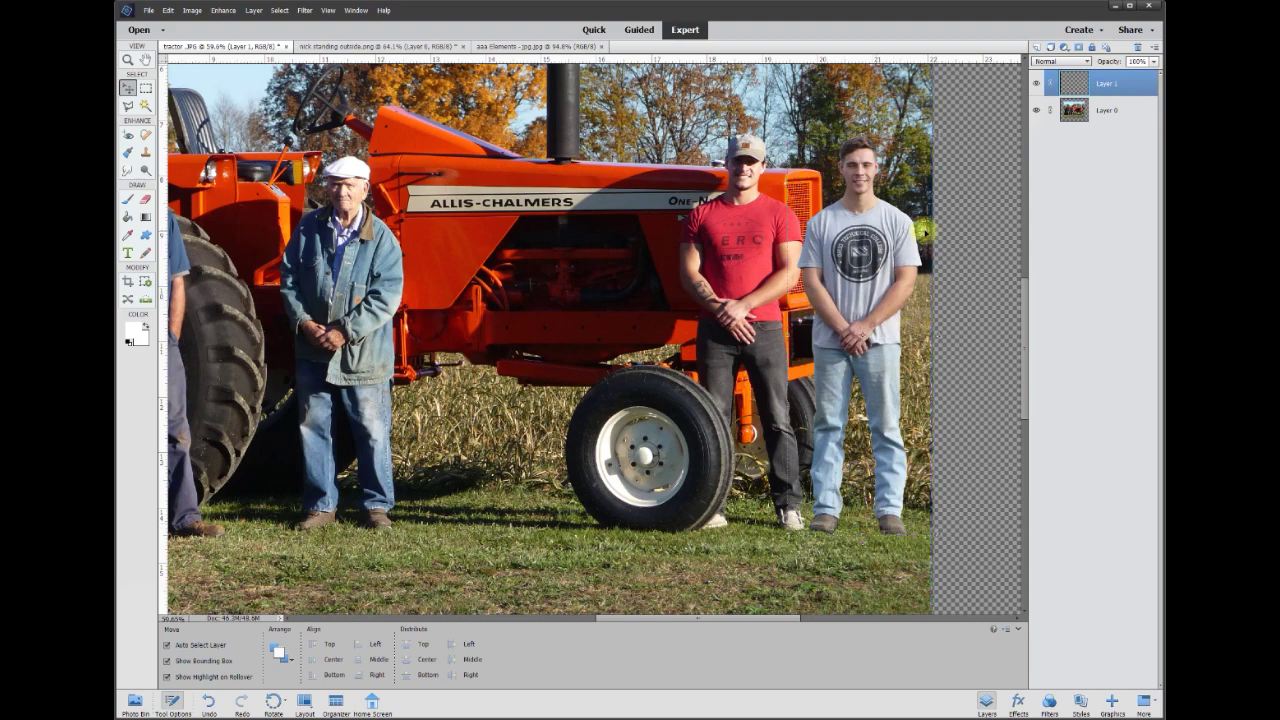
Step: Hide Layer 1 with the added man so only the tractor photo shows
{"action": "scroll", "coordinate": [903, 290], "scroll_direction": "down", "scroll_amount": 1}
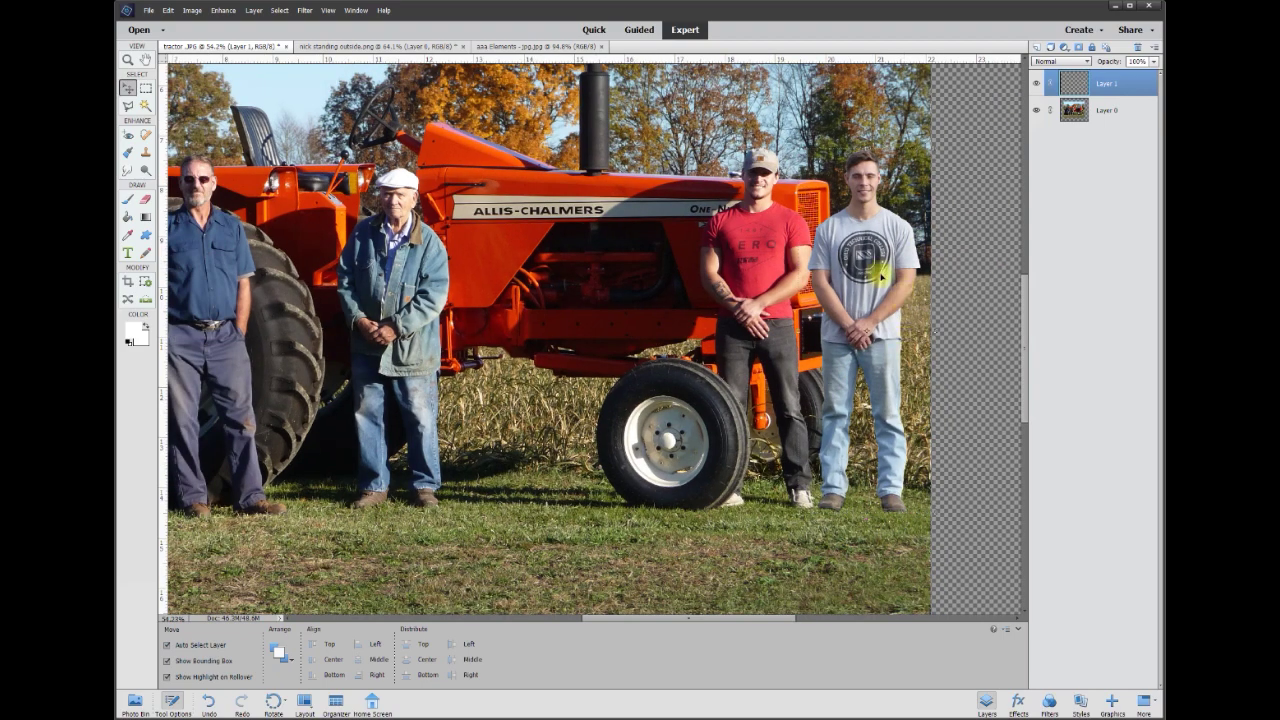
{"action": "scroll", "coordinate": [880, 276], "scroll_direction": "down", "scroll_amount": 1}
{"action": "left_click", "coordinate": [1036, 83]}
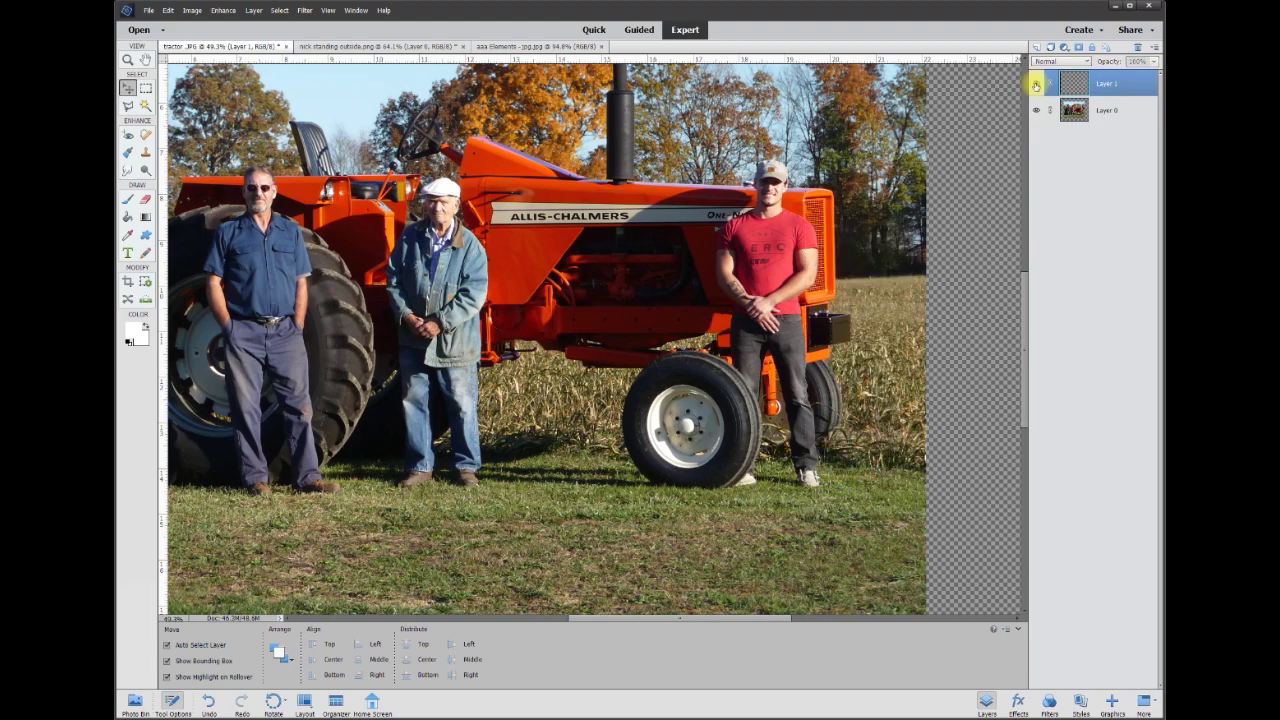
{"action": "scroll", "coordinate": [866, 320], "scroll_direction": "down", "scroll_amount": 1}
{"action": "scroll", "coordinate": [866, 320], "scroll_direction": "down", "scroll_amount": 1}
{"action": "scroll", "coordinate": [855, 316], "scroll_direction": "down", "scroll_amount": 1}
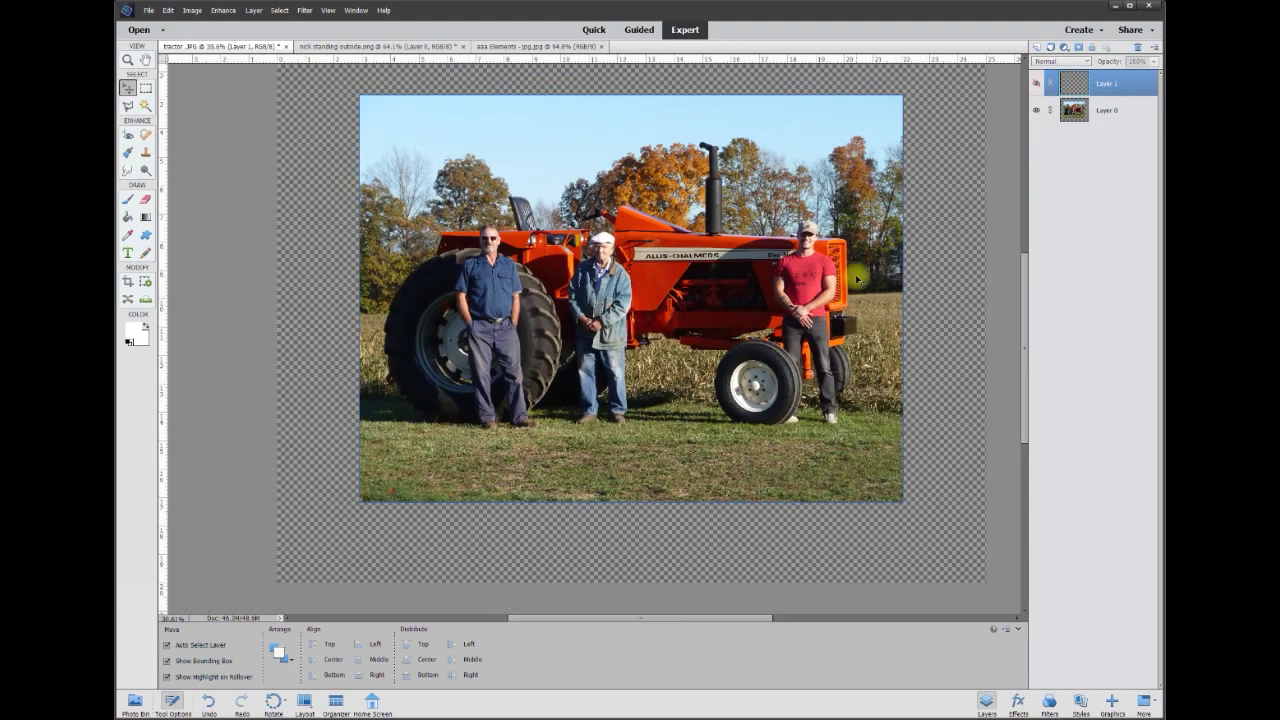
{"action": "scroll", "coordinate": [863, 309], "scroll_direction": "up", "scroll_amount": 1}
{"action": "scroll", "coordinate": [863, 309], "scroll_direction": "down", "scroll_amount": 1}
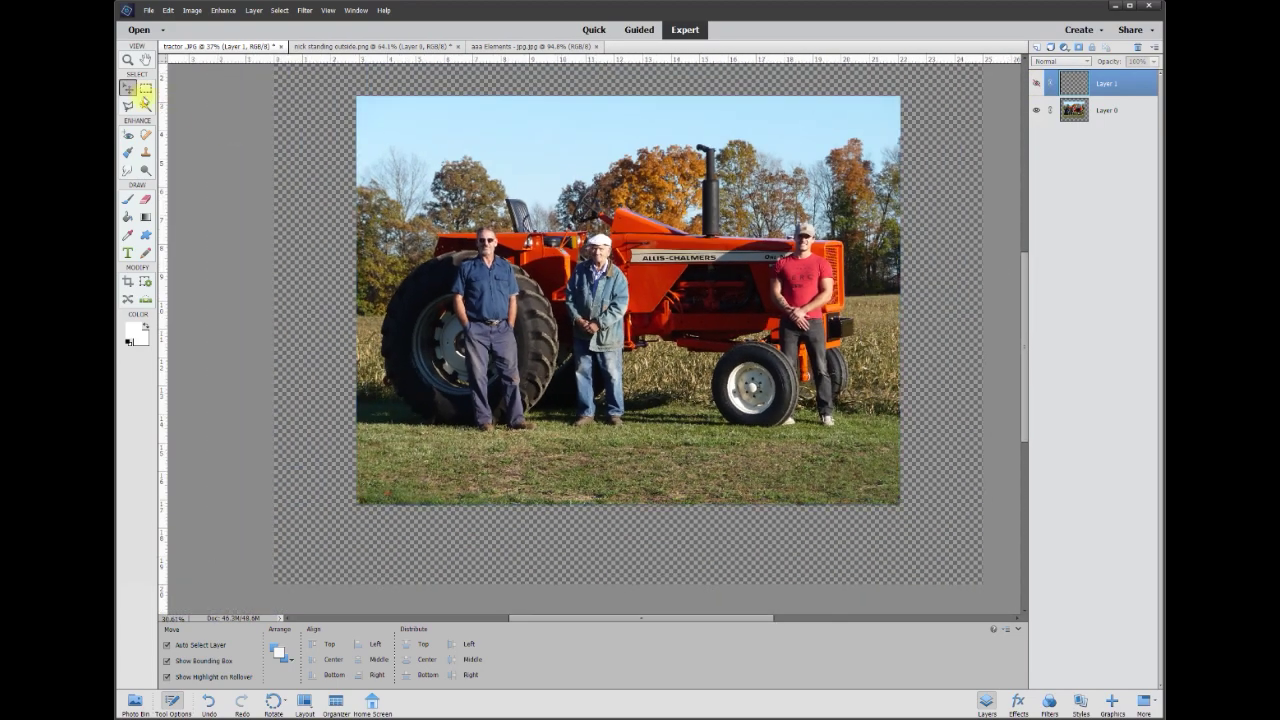
Step: Copy a full-height strip of the tractor photo's right edge to a new layer and stretch it outward to widen the scene
{"action": "left_click", "coordinate": [146, 89]}
{"action": "left_click_drag", "start_coordinate": [940, 89], "coordinate": [849, 512]}
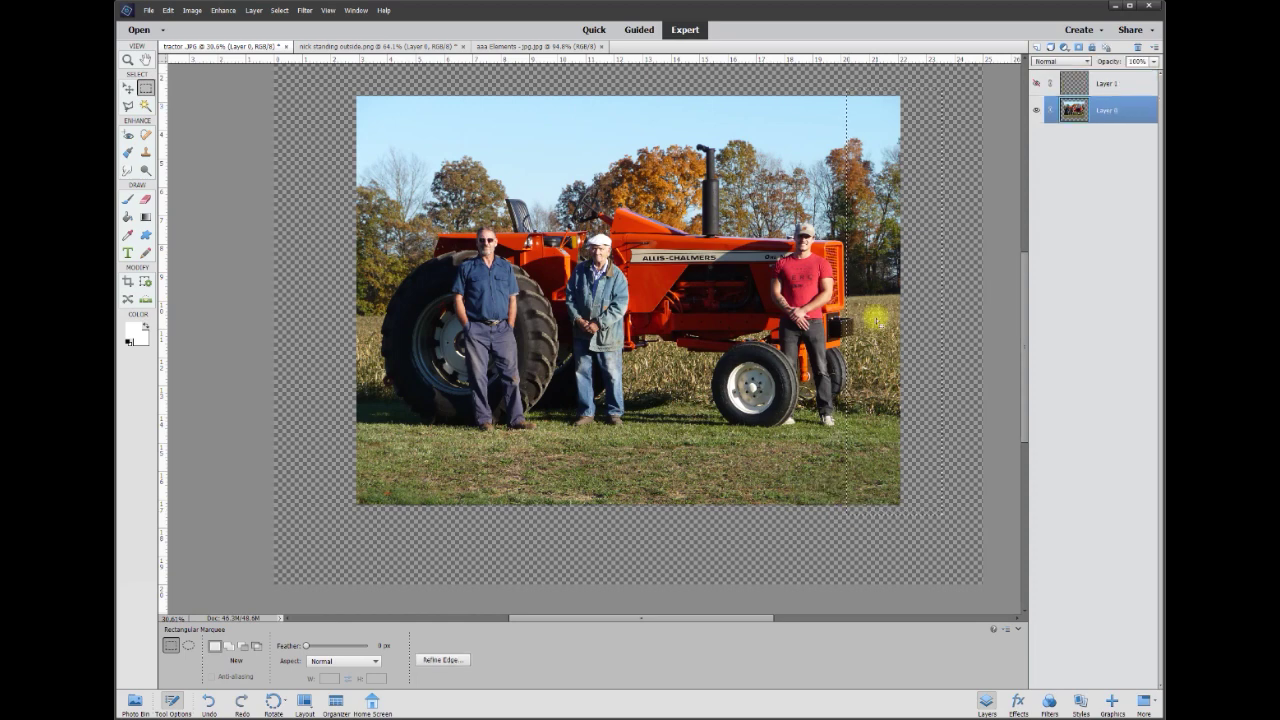
{"action": "right_click", "coordinate": [875, 318]}
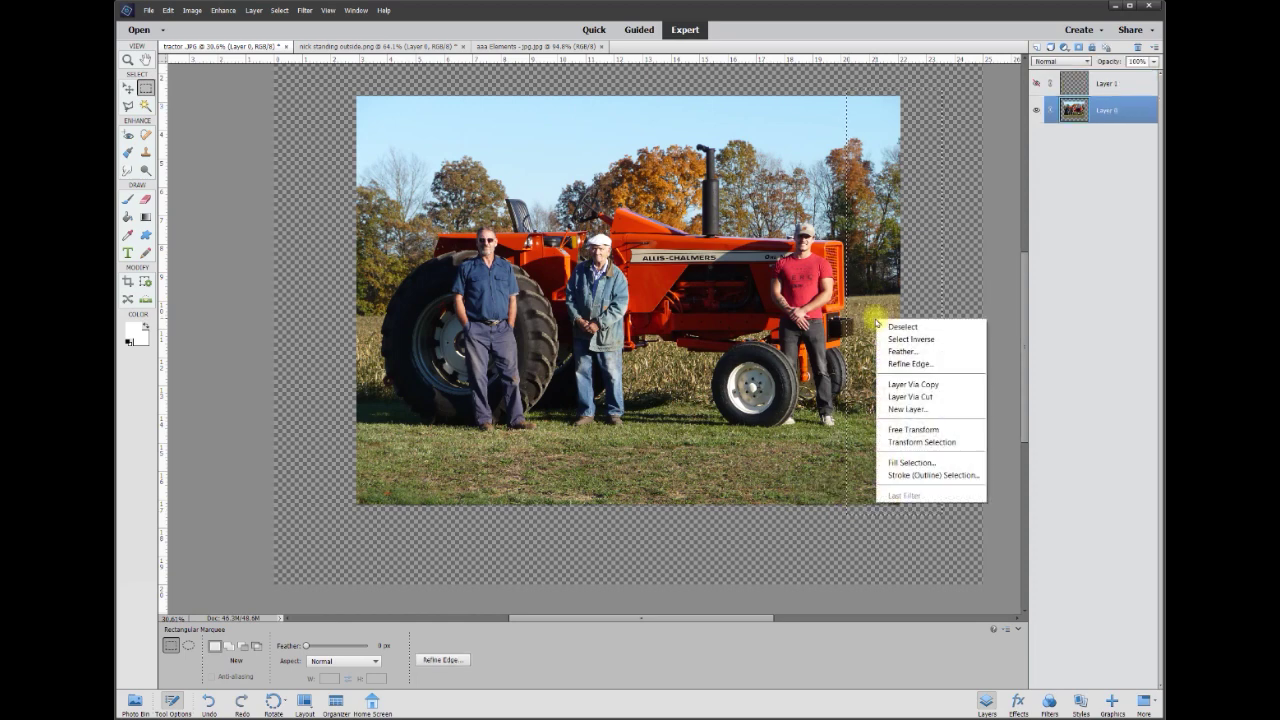
{"action": "left_click", "coordinate": [920, 378]}
{"action": "key", "text": "v"}
{"action": "left_click_drag", "start_coordinate": [900, 302], "coordinate": [918, 302]}
{"action": "left_click", "coordinate": [881, 523]}
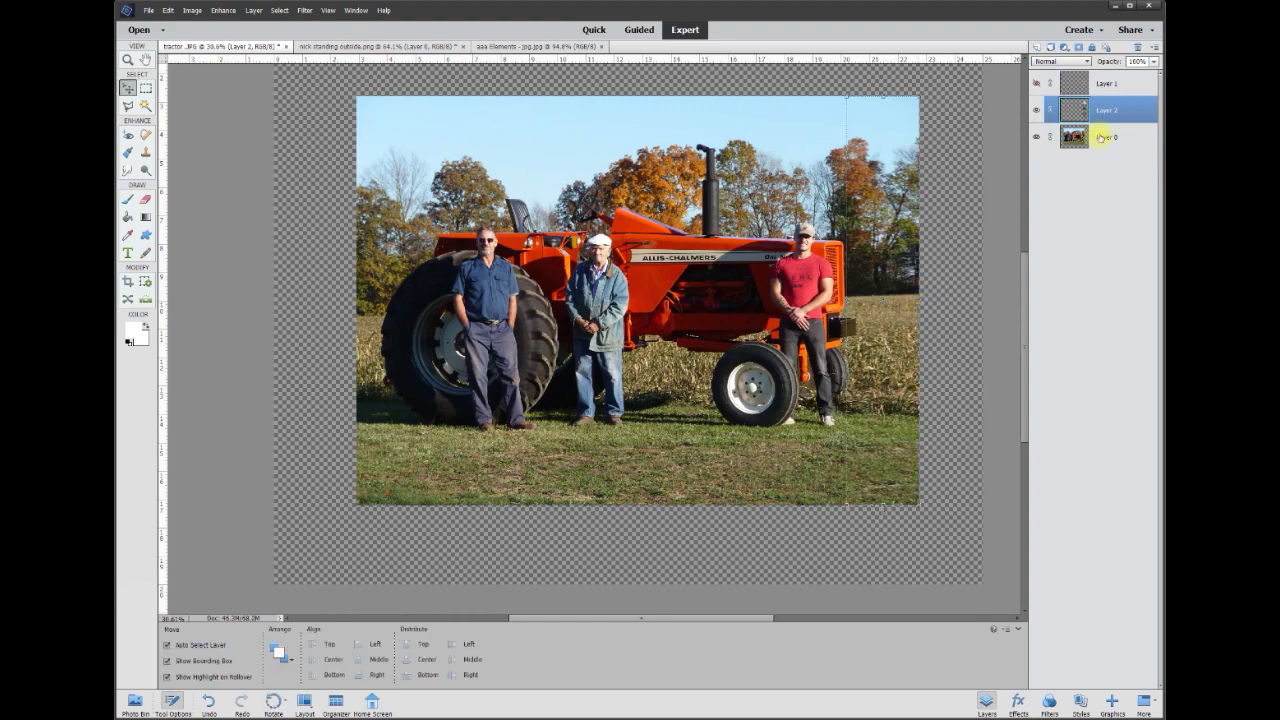
Step: Show the added man's layer again and nudge his position slightly against the widened background
{"action": "left_click", "coordinate": [1037, 84]}
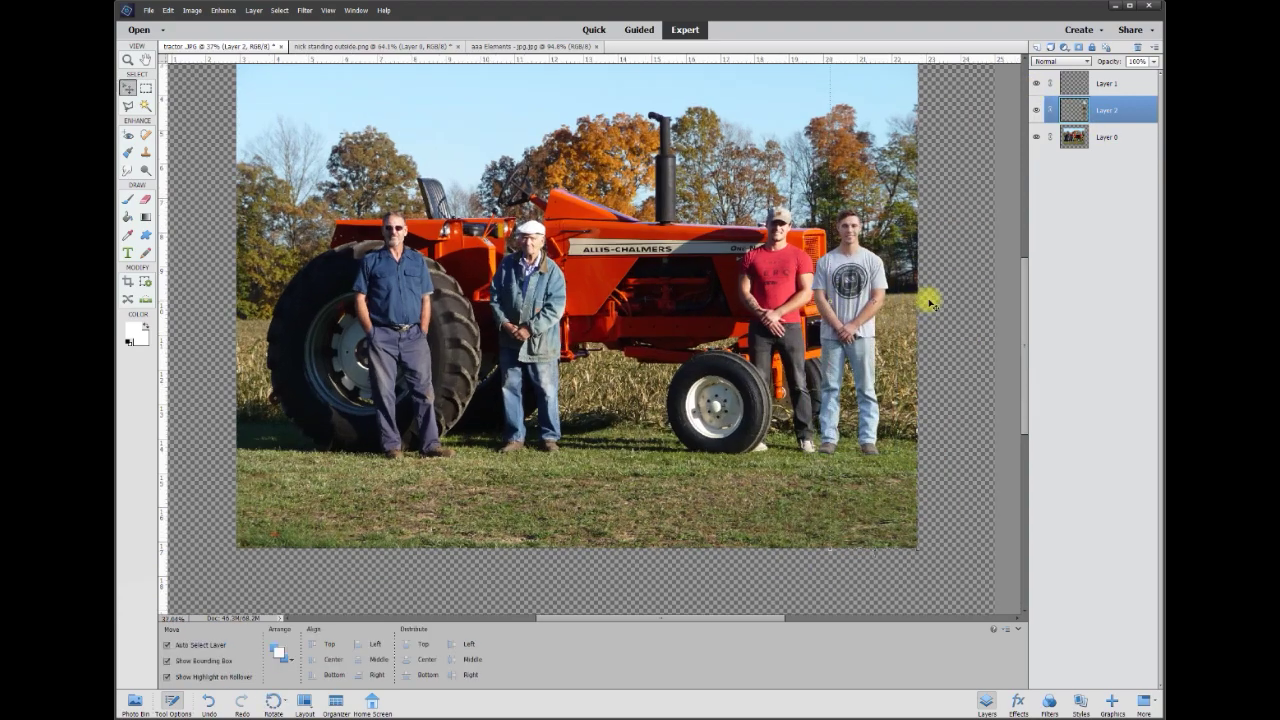
{"action": "scroll", "coordinate": [929, 294], "scroll_direction": "up", "scroll_amount": 5}
{"action": "left_click", "coordinate": [815, 292]}
{"action": "left_click_drag", "start_coordinate": [812, 292], "coordinate": [820, 291]}
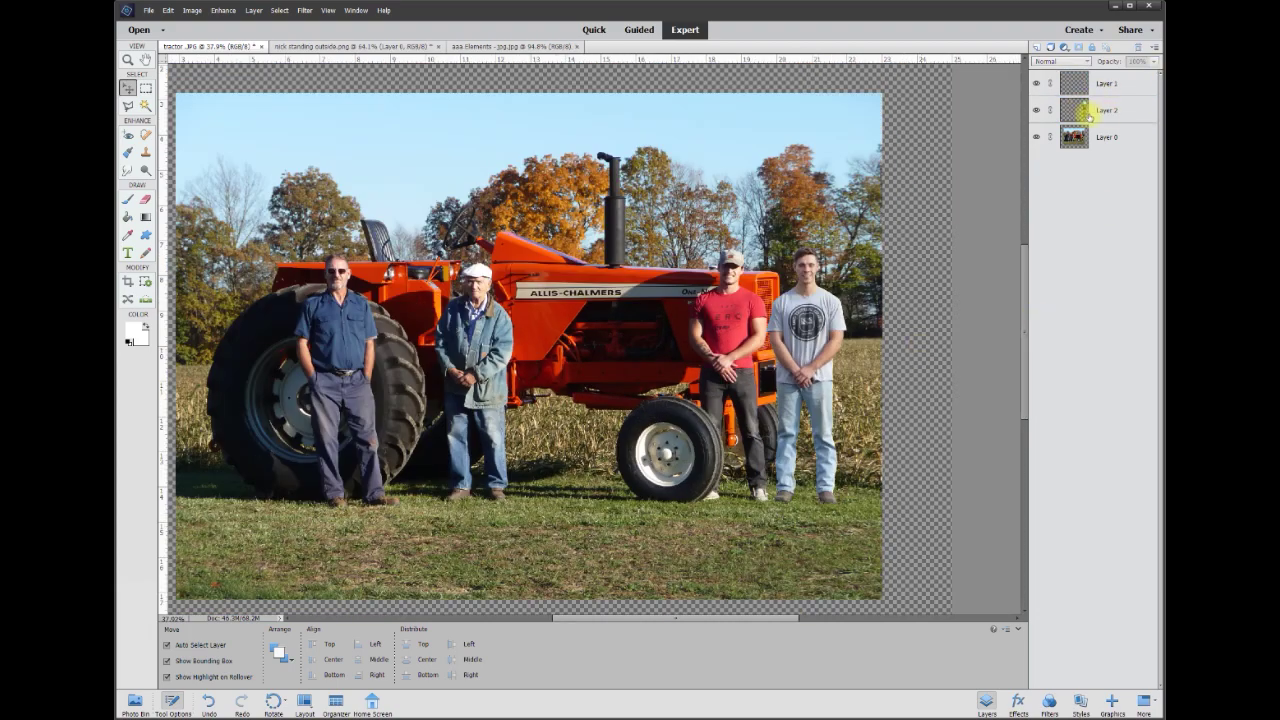
Step: Compare the photo with and without the stretched strip on Layer 2, and merge that layer down into the tractor photo layer
{"action": "left_click", "coordinate": [1037, 110]}
{"action": "left_click", "coordinate": [1037, 110]}
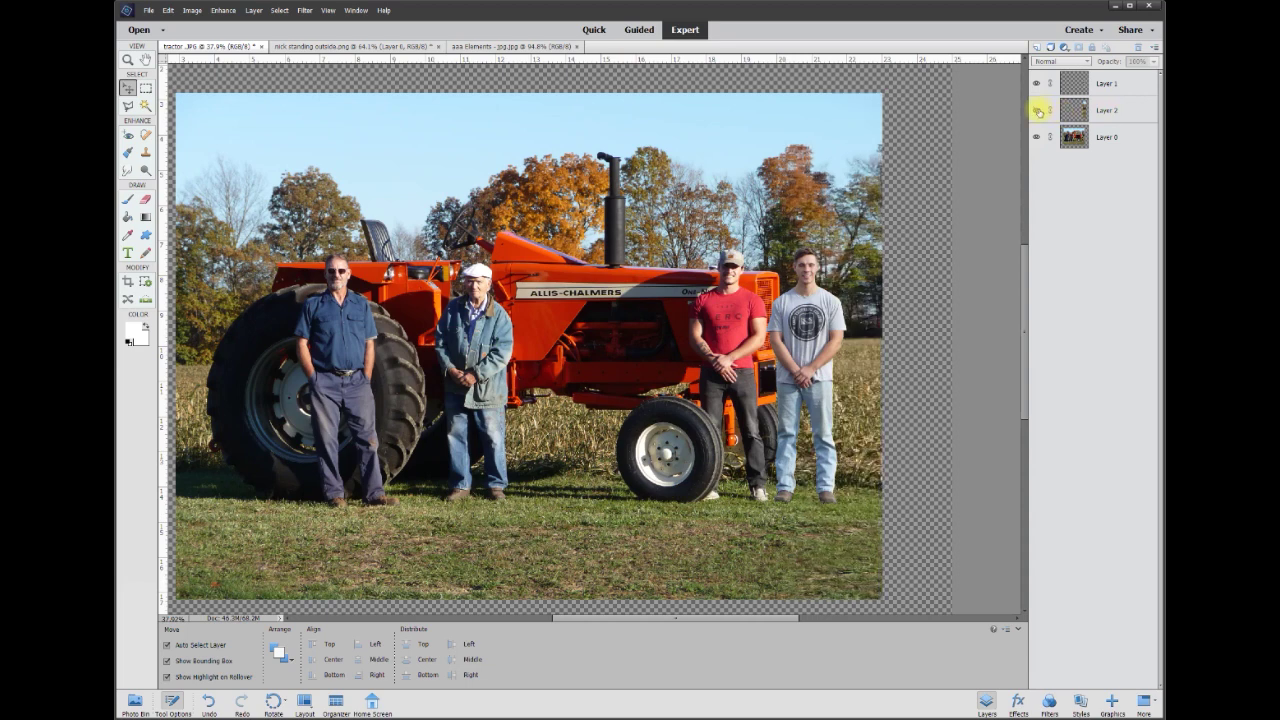
{"action": "right_click", "coordinate": [1107, 117]}
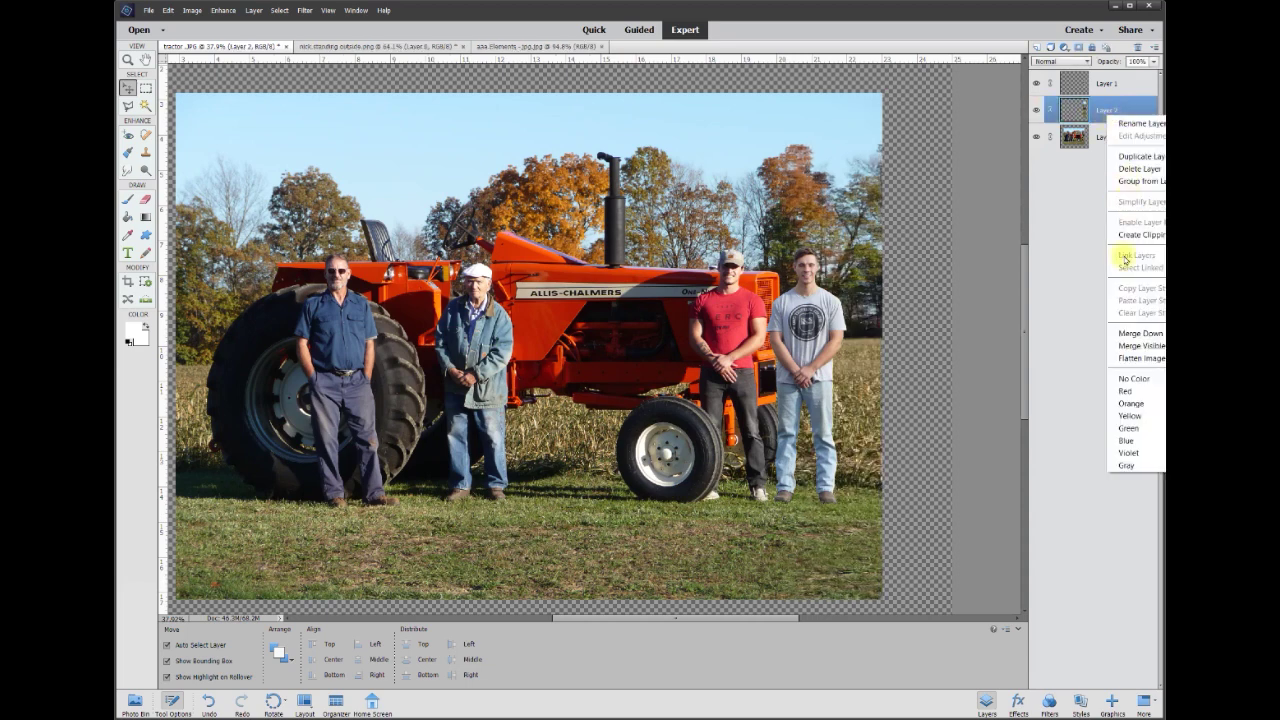
{"action": "left_click", "coordinate": [1126, 332]}
{"action": "left_click", "coordinate": [1037, 111]}
{"action": "left_click", "coordinate": [1037, 111]}
{"action": "left_click", "coordinate": [1037, 111]}
{"action": "left_click", "coordinate": [1037, 111]}
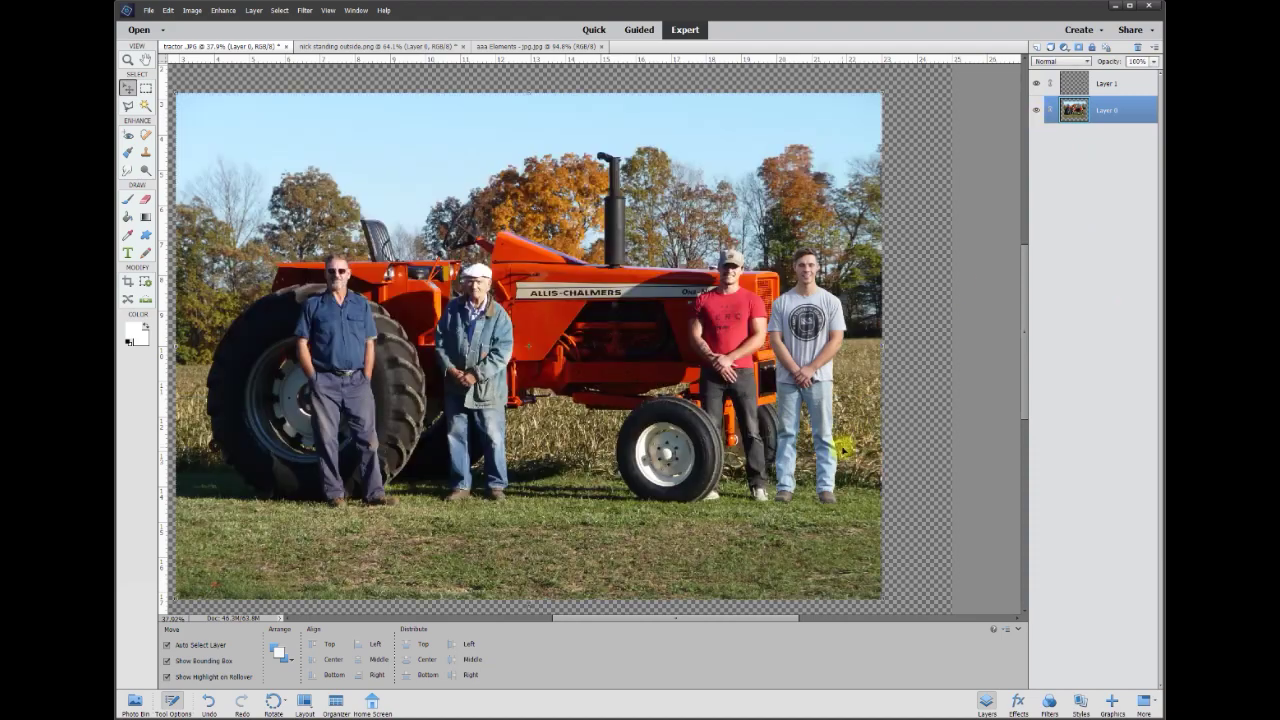
Step: Apply Brightness/Contrast to the added man on Layer 1 with brightness -1 and contrast 10
{"action": "left_click", "coordinate": [1108, 86]}
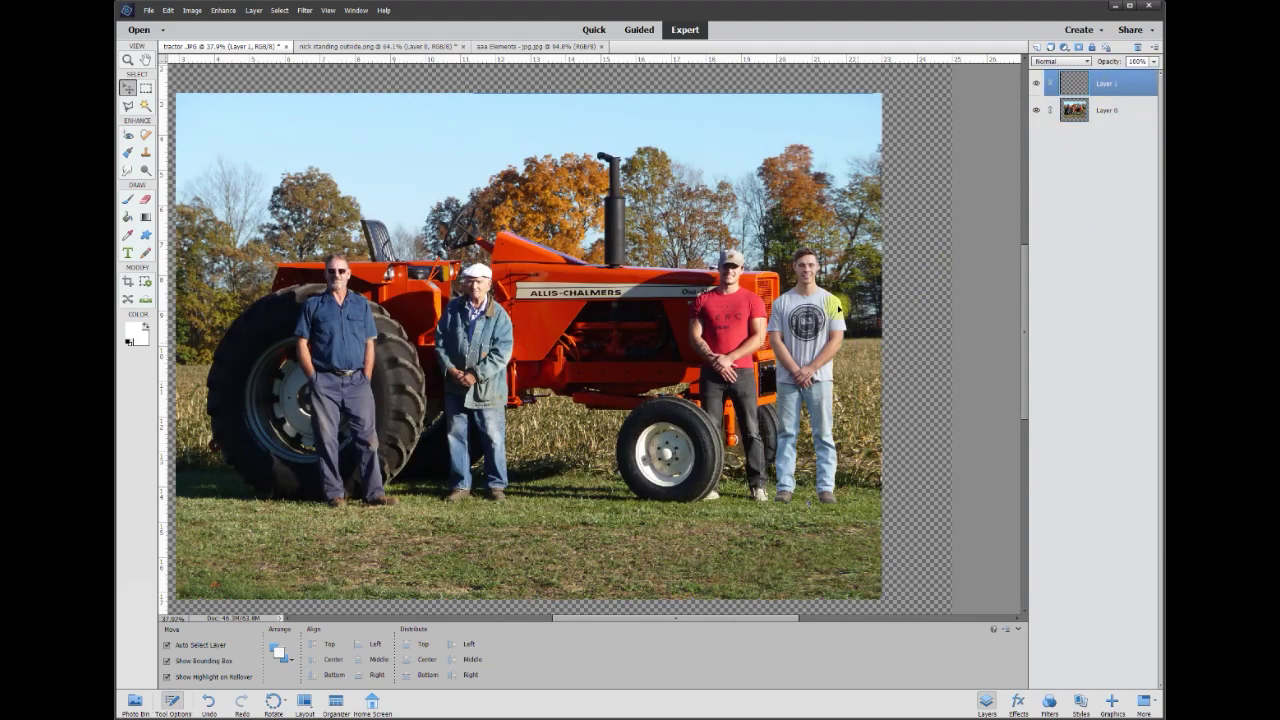
{"action": "scroll", "coordinate": [877, 360], "scroll_direction": "up", "scroll_amount": 2}
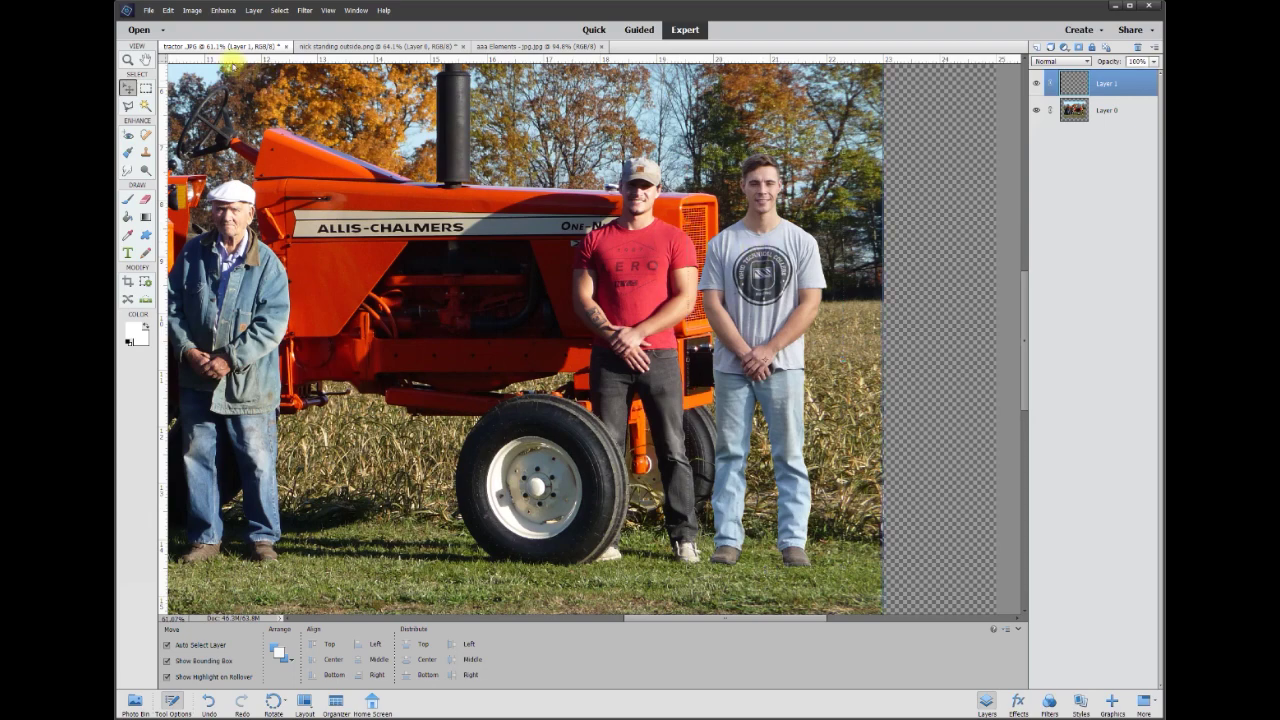
{"action": "left_click", "coordinate": [221, 12]}
{"action": "mouse_move", "coordinate": [262, 153]}
{"action": "left_click", "coordinate": [428, 165]}
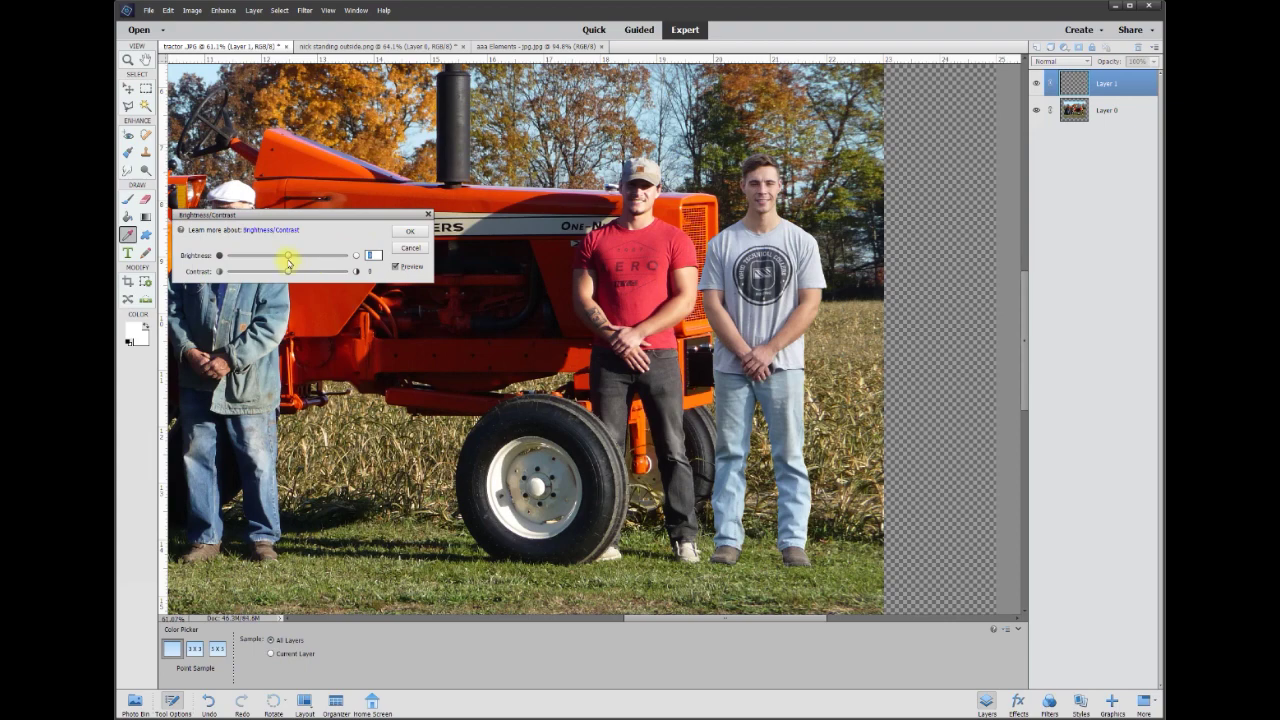
{"action": "mouse_move", "coordinate": [286, 259]}
{"action": "left_mouse_down"}
{"action": "mouse_move", "coordinate": [246, 256]}
{"action": "mouse_move", "coordinate": [289, 257]}
{"action": "left_mouse_up"}
{"action": "left_click_drag", "start_coordinate": [316, 271], "coordinate": [340, 271]}
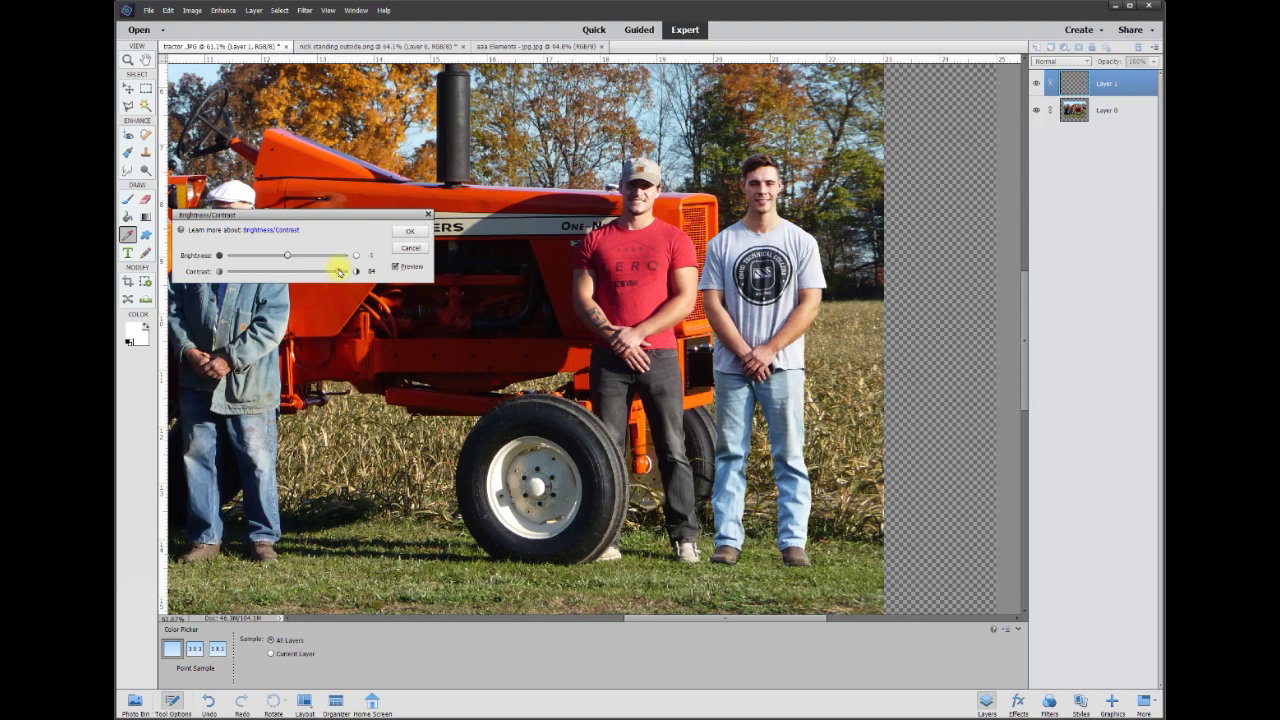
{"action": "left_click_drag", "start_coordinate": [339, 271], "coordinate": [295, 270]}
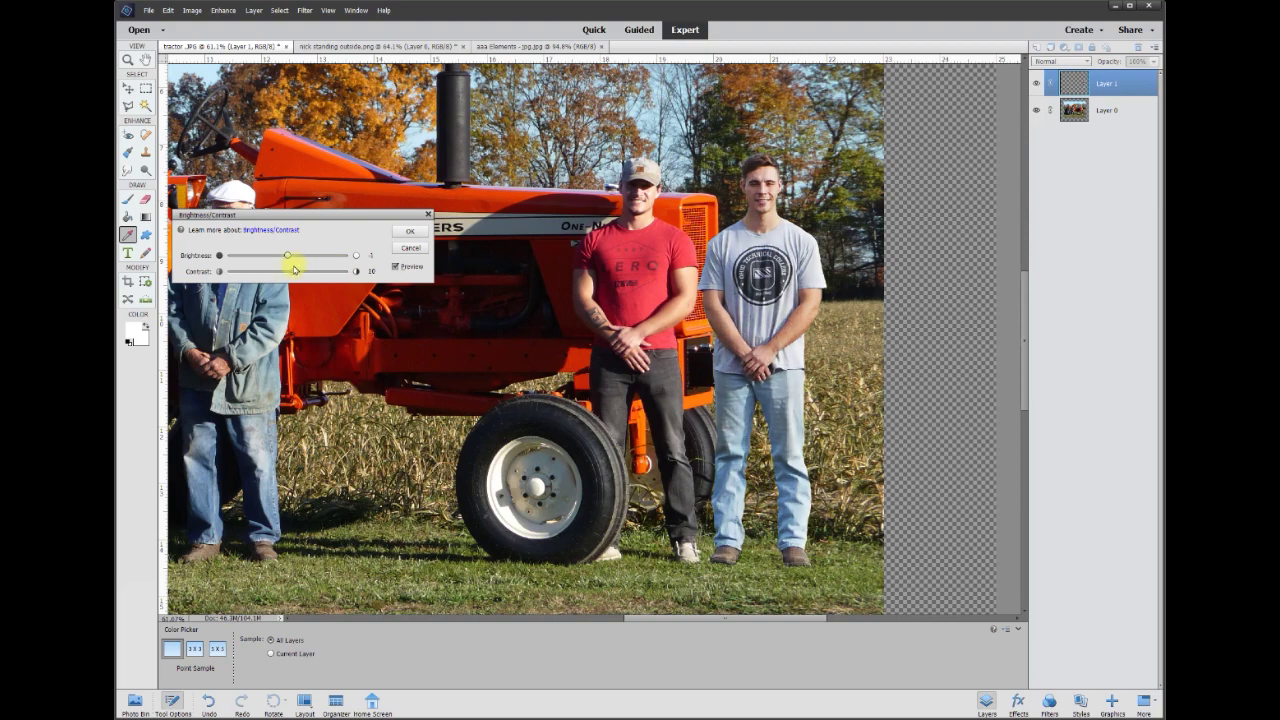
{"action": "left_click", "coordinate": [402, 237]}
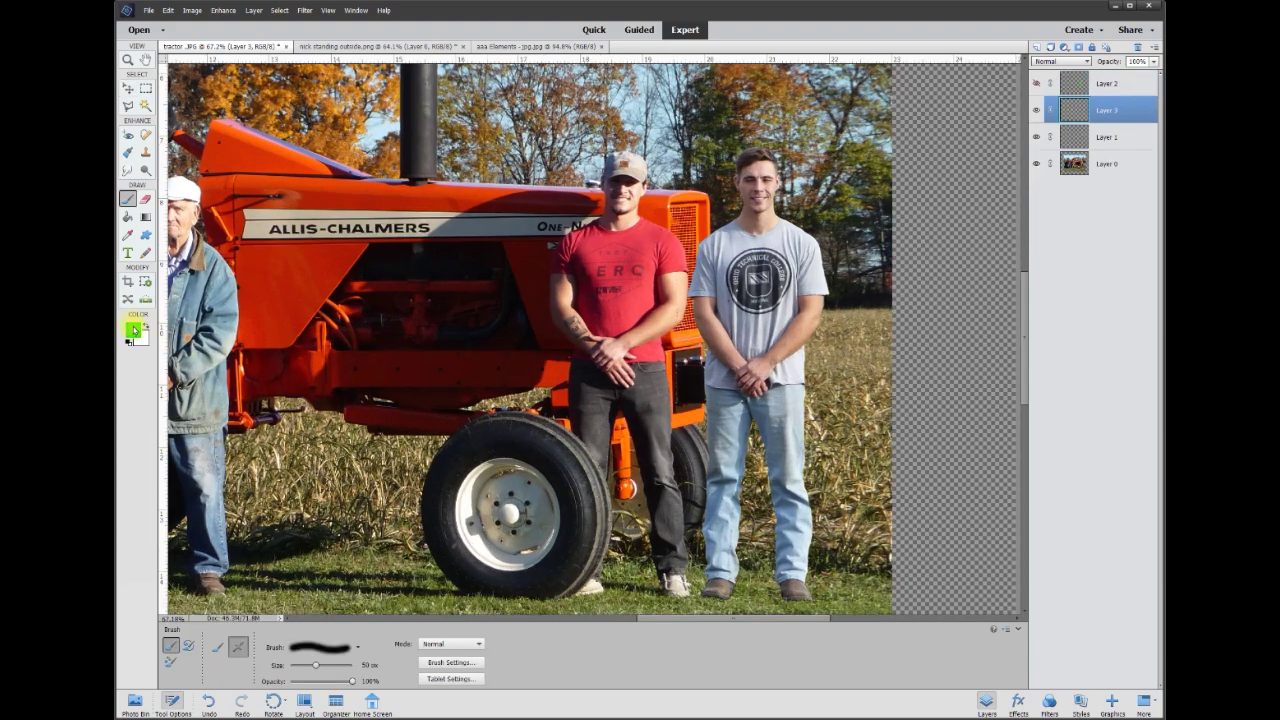
Step: Set the foreground color to black (000000) for painting shadows
{"action": "left_click", "coordinate": [133, 330]}
{"action": "left_click", "coordinate": [188, 286]}
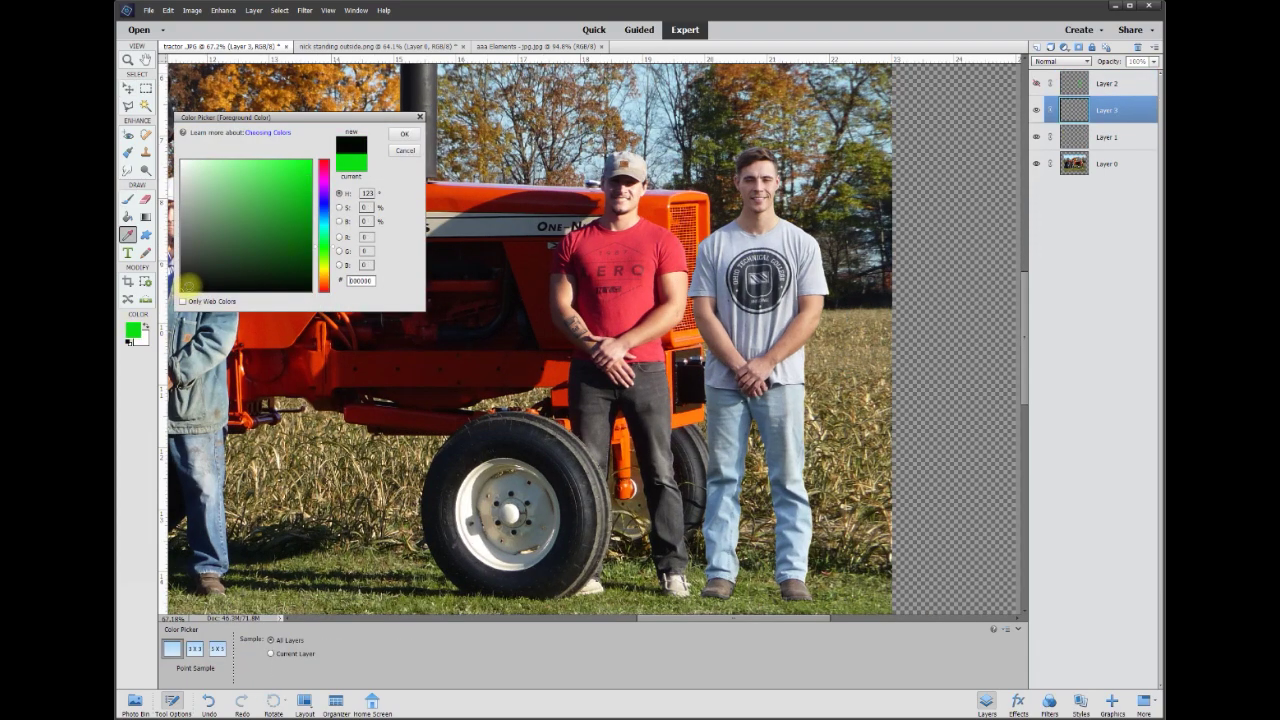
{"action": "left_click", "coordinate": [403, 135]}
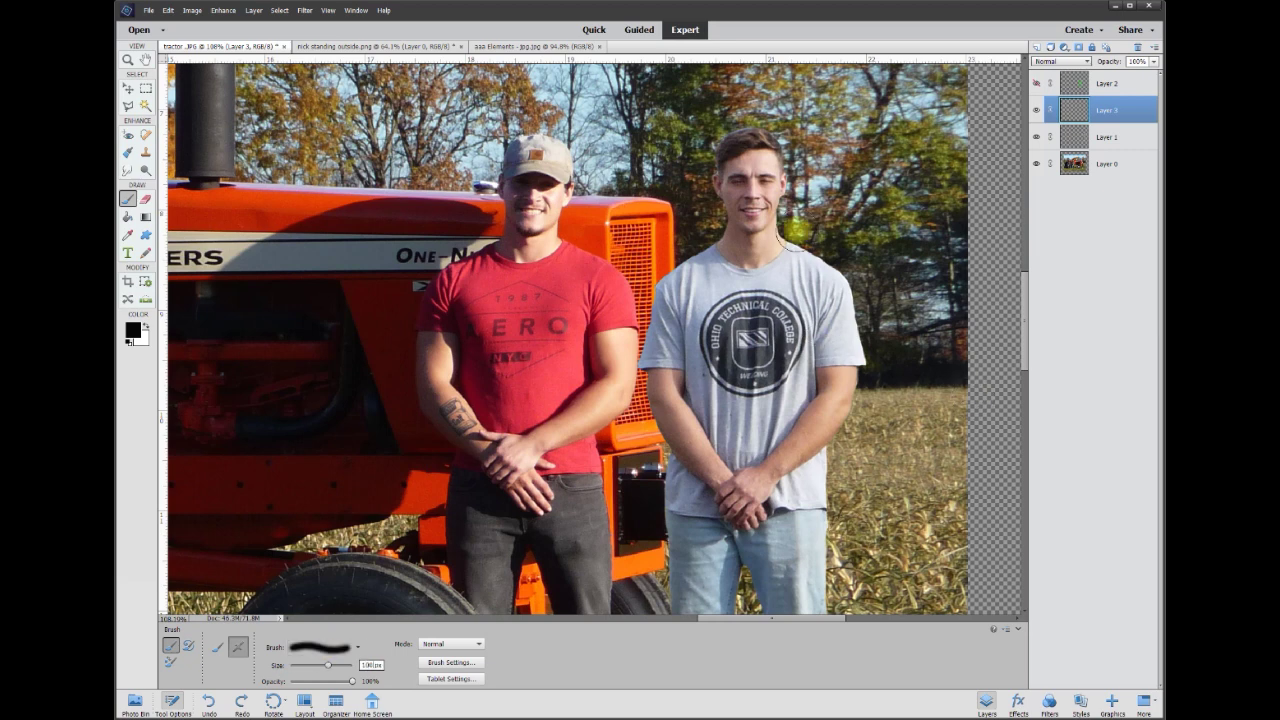
Step: Paint soft 100 px black shadow strokes on Layer 3 over one side of the added man's head and body and inside both arms
{"action": "left_click_drag", "start_coordinate": [736, 143], "coordinate": [724, 262]}
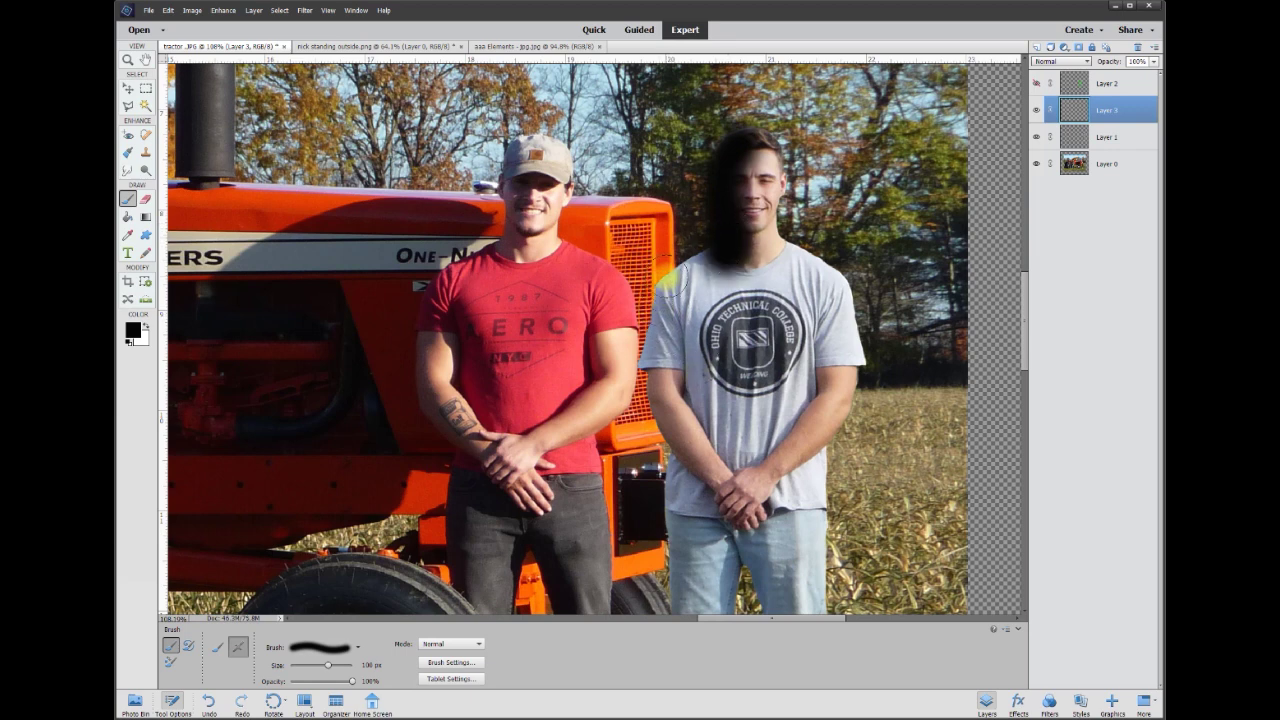
{"action": "mouse_move", "coordinate": [673, 270]}
{"action": "left_mouse_down"}
{"action": "mouse_move", "coordinate": [695, 250]}
{"action": "mouse_move", "coordinate": [660, 266]}
{"action": "mouse_move", "coordinate": [641, 318]}
{"action": "mouse_move", "coordinate": [654, 397]}
{"action": "mouse_move", "coordinate": [674, 466]}
{"action": "mouse_move", "coordinate": [720, 524]}
{"action": "mouse_move", "coordinate": [666, 486]}
{"action": "left_mouse_up"}
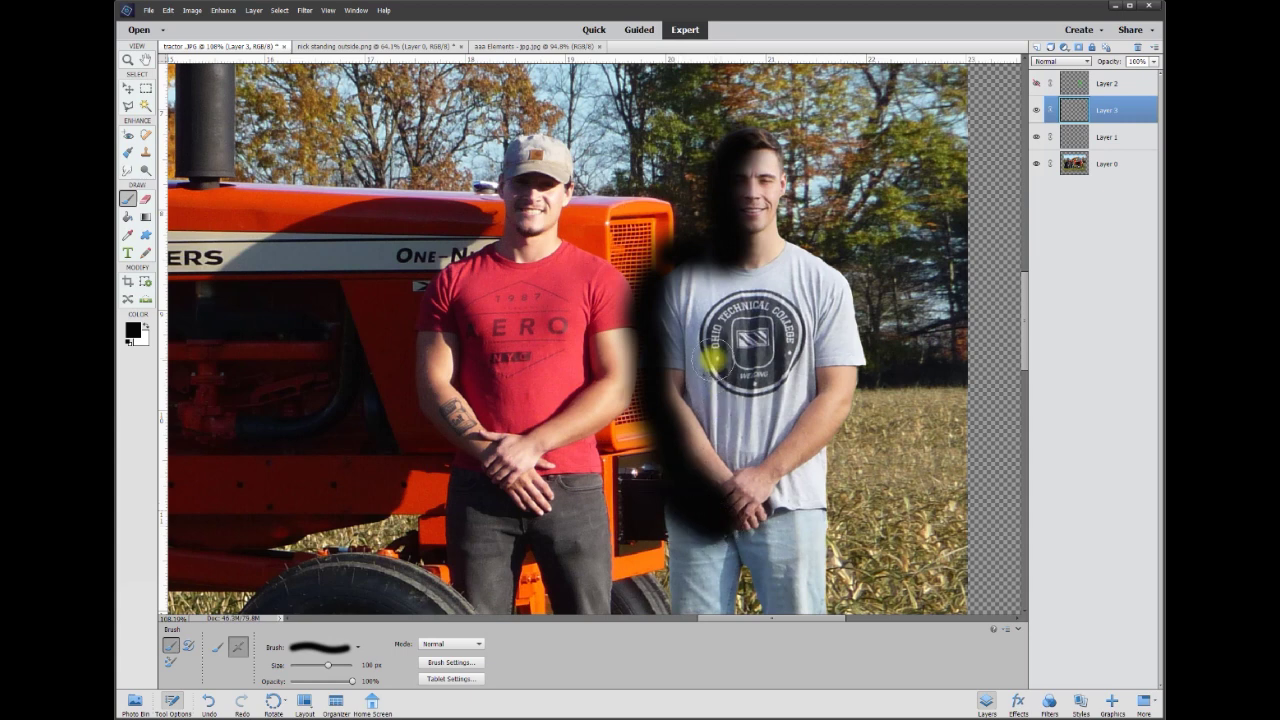
{"action": "mouse_move", "coordinate": [688, 312]}
{"action": "left_mouse_down"}
{"action": "mouse_move", "coordinate": [703, 417]}
{"action": "mouse_move", "coordinate": [730, 425]}
{"action": "left_mouse_up"}
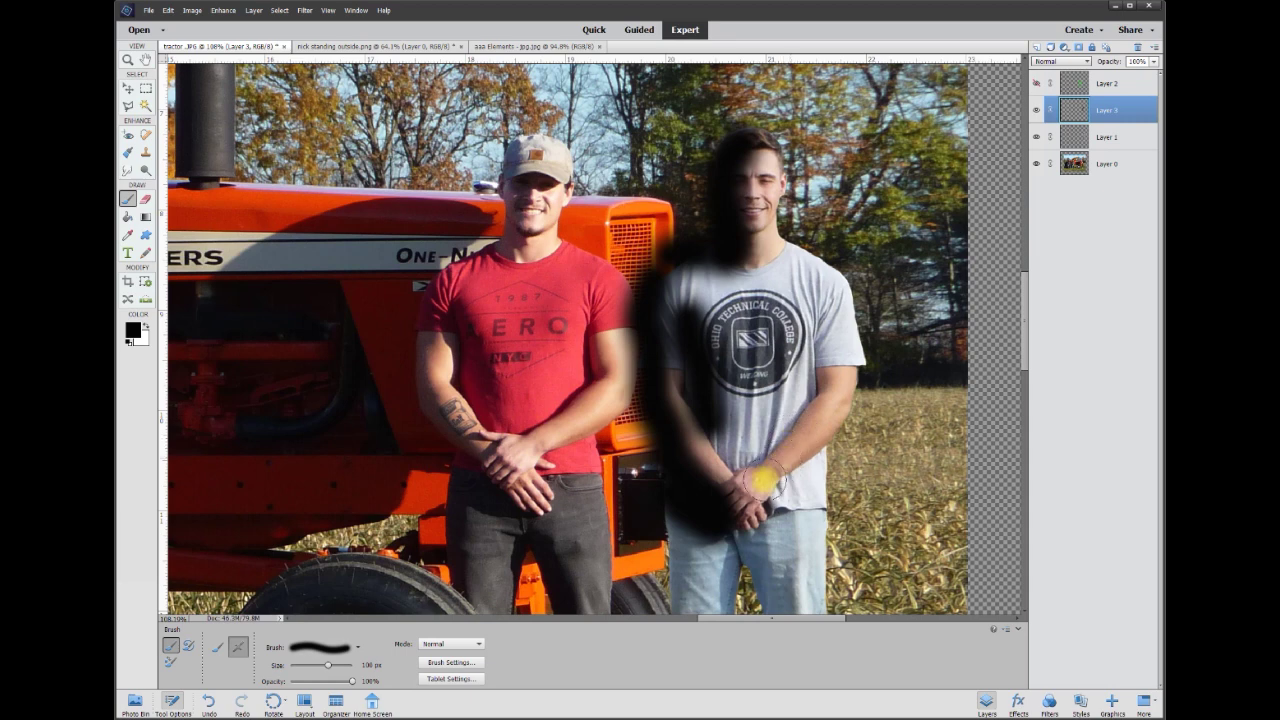
{"action": "mouse_move", "coordinate": [752, 470]}
{"action": "left_mouse_down"}
{"action": "mouse_move", "coordinate": [812, 404]}
{"action": "mouse_move", "coordinate": [808, 334]}
{"action": "mouse_move", "coordinate": [808, 366]}
{"action": "left_mouse_up"}
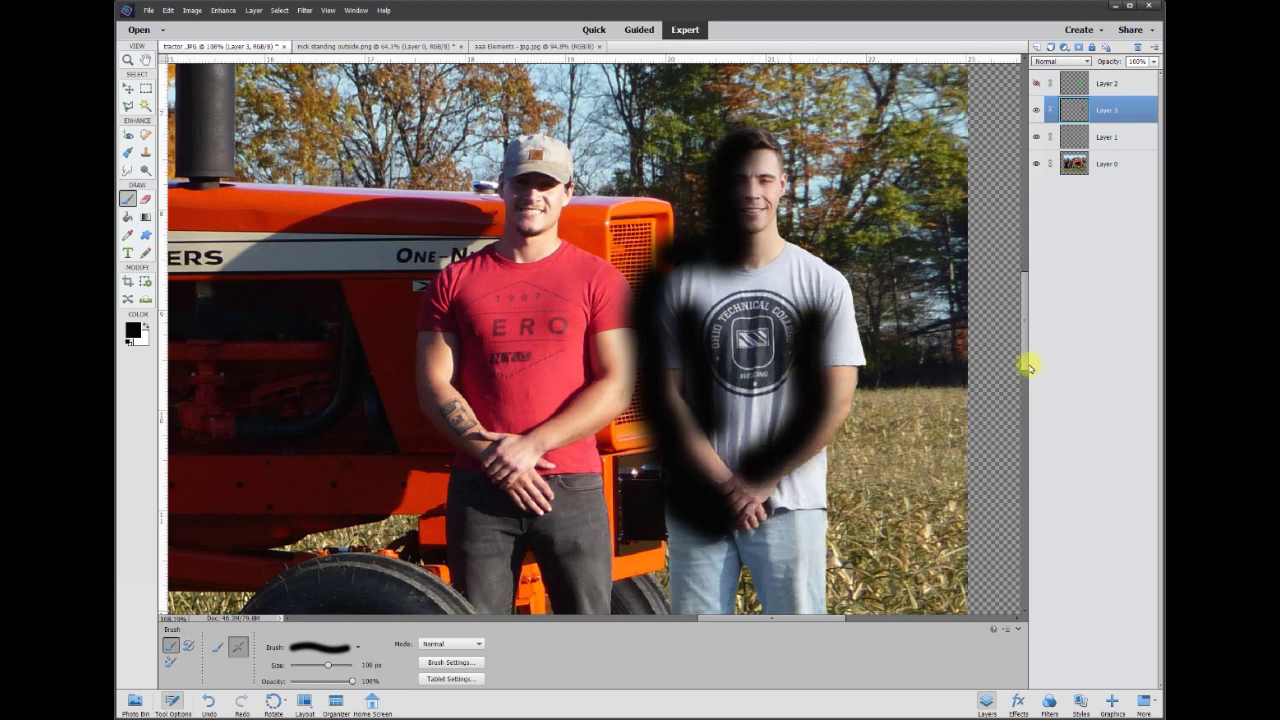
Step: Paint soft 100 px black shadow strokes on Layer 3 along one side of each of the added man's legs and over his hands
{"action": "left_click_drag", "start_coordinate": [1024, 350], "coordinate": [1034, 403]}
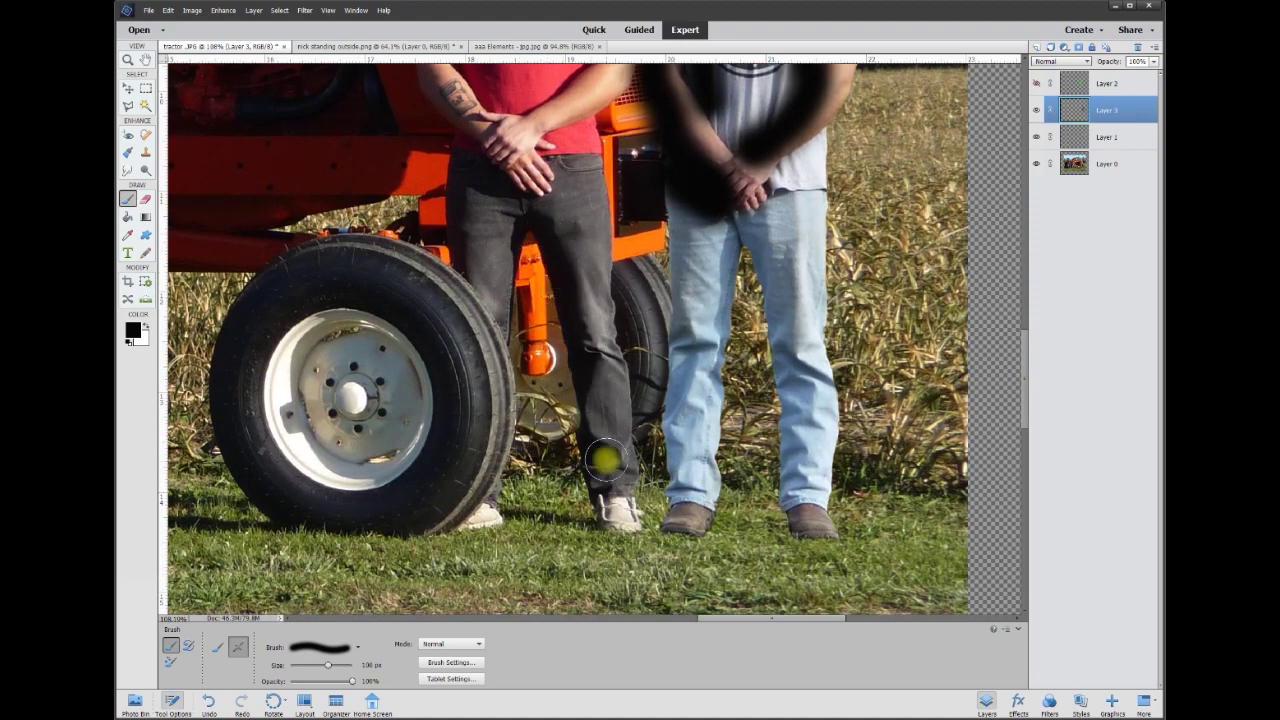
{"action": "mouse_move", "coordinate": [736, 249]}
{"action": "left_mouse_down"}
{"action": "mouse_move", "coordinate": [776, 363]}
{"action": "mouse_move", "coordinate": [774, 485]}
{"action": "mouse_move", "coordinate": [815, 545]}
{"action": "left_mouse_up"}
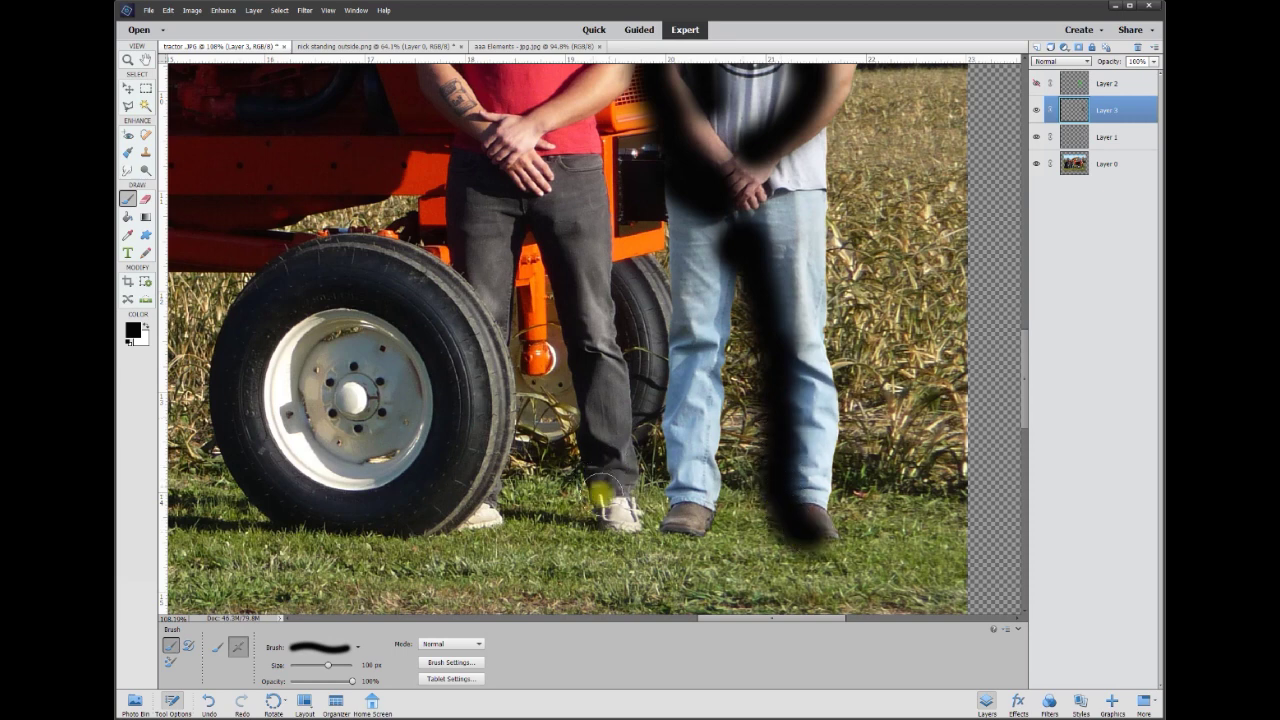
{"action": "mouse_move", "coordinate": [673, 520]}
{"action": "left_mouse_down"}
{"action": "mouse_move", "coordinate": [668, 217]}
{"action": "mouse_move", "coordinate": [694, 194]}
{"action": "mouse_move", "coordinate": [680, 214]}
{"action": "left_mouse_up"}
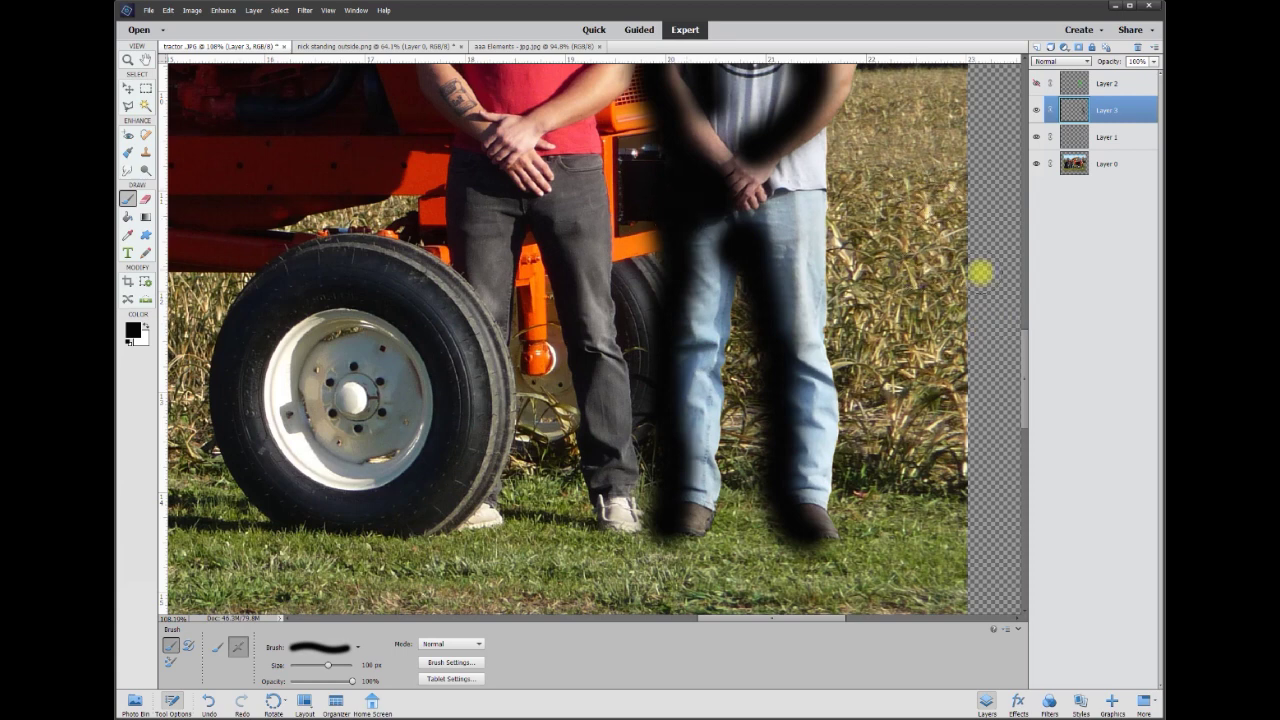
{"action": "left_click_drag", "start_coordinate": [1023, 360], "coordinate": [1023, 338]}
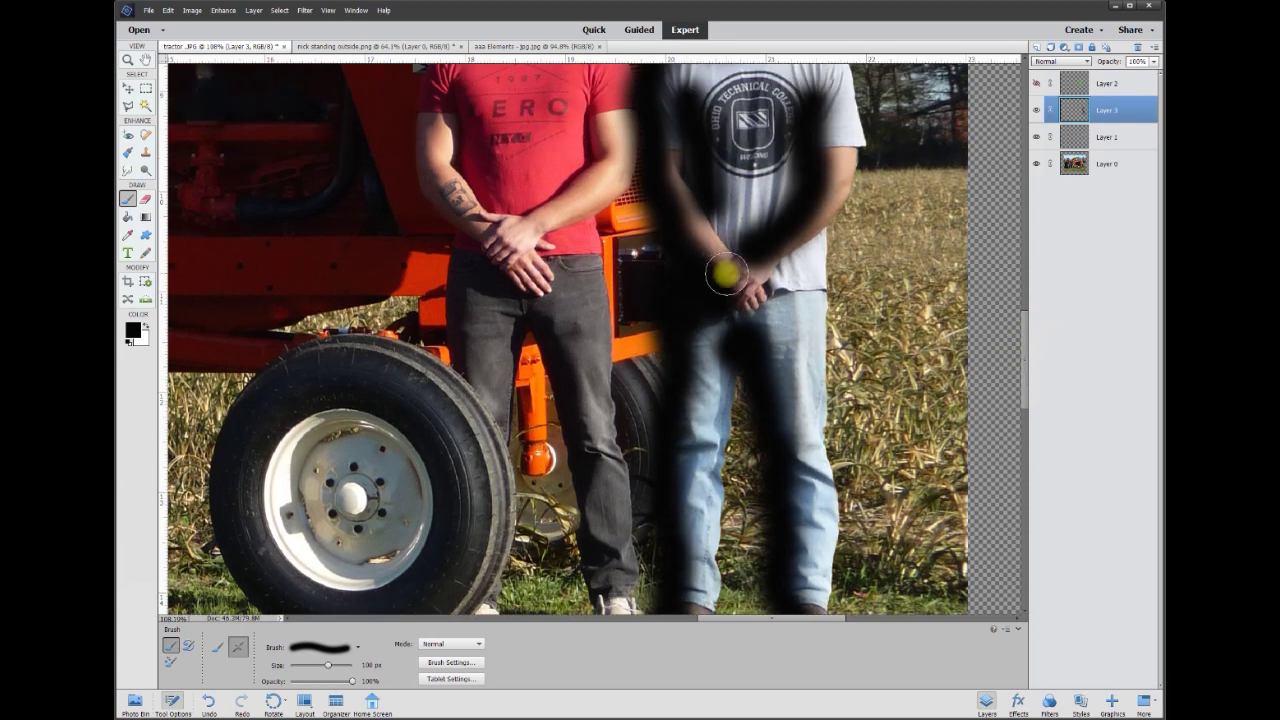
{"action": "mouse_move", "coordinate": [749, 337]}
{"action": "left_mouse_down"}
{"action": "mouse_move", "coordinate": [746, 291]}
{"action": "mouse_move", "coordinate": [766, 286]}
{"action": "mouse_move", "coordinate": [770, 300]}
{"action": "left_mouse_up"}
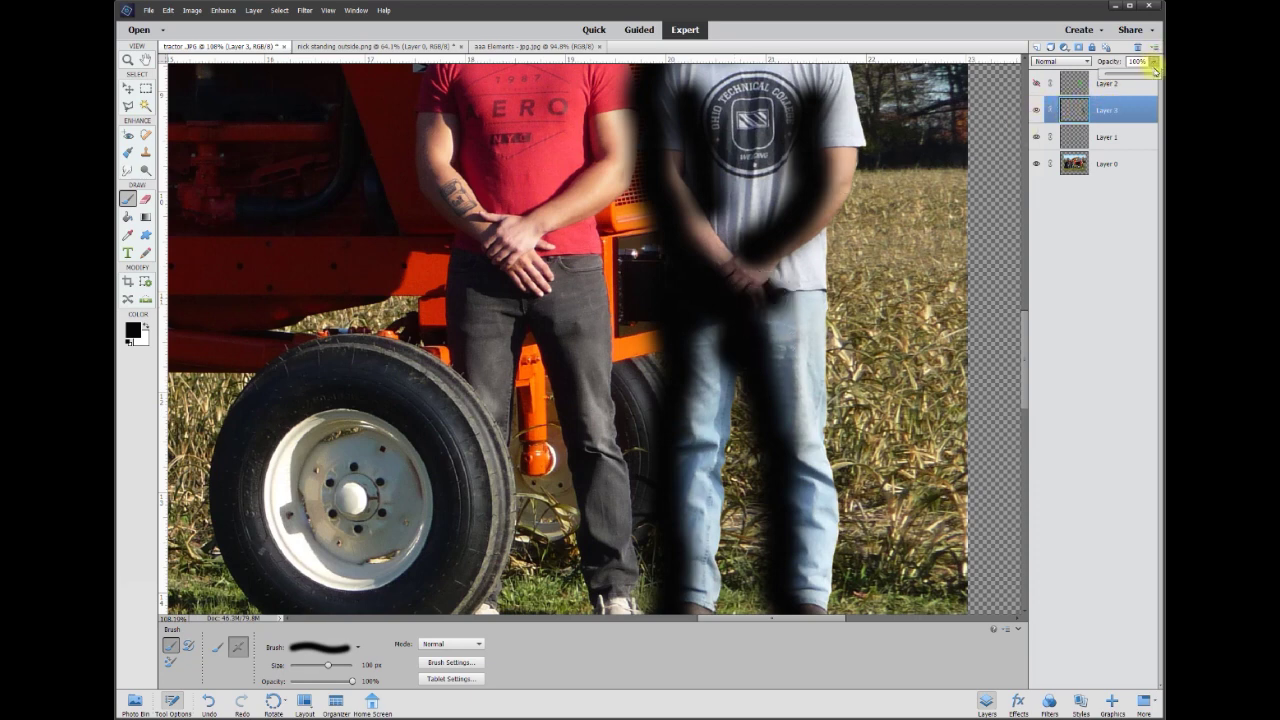
Step: Reduce Layer 3's opacity to 57% and erase the shadow spill along the added man's outline with a 20 px eraser
{"action": "left_click_drag", "start_coordinate": [1138, 76], "coordinate": [1133, 75]}
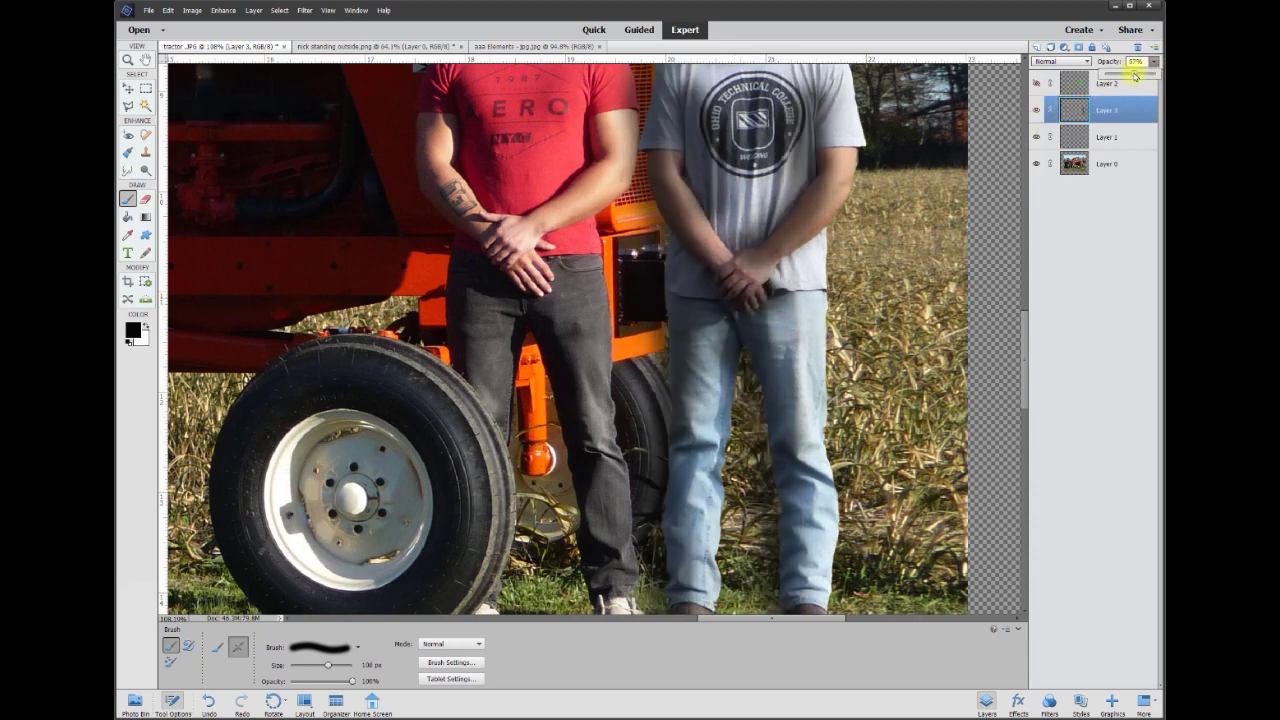
{"action": "left_click", "coordinate": [146, 200]}
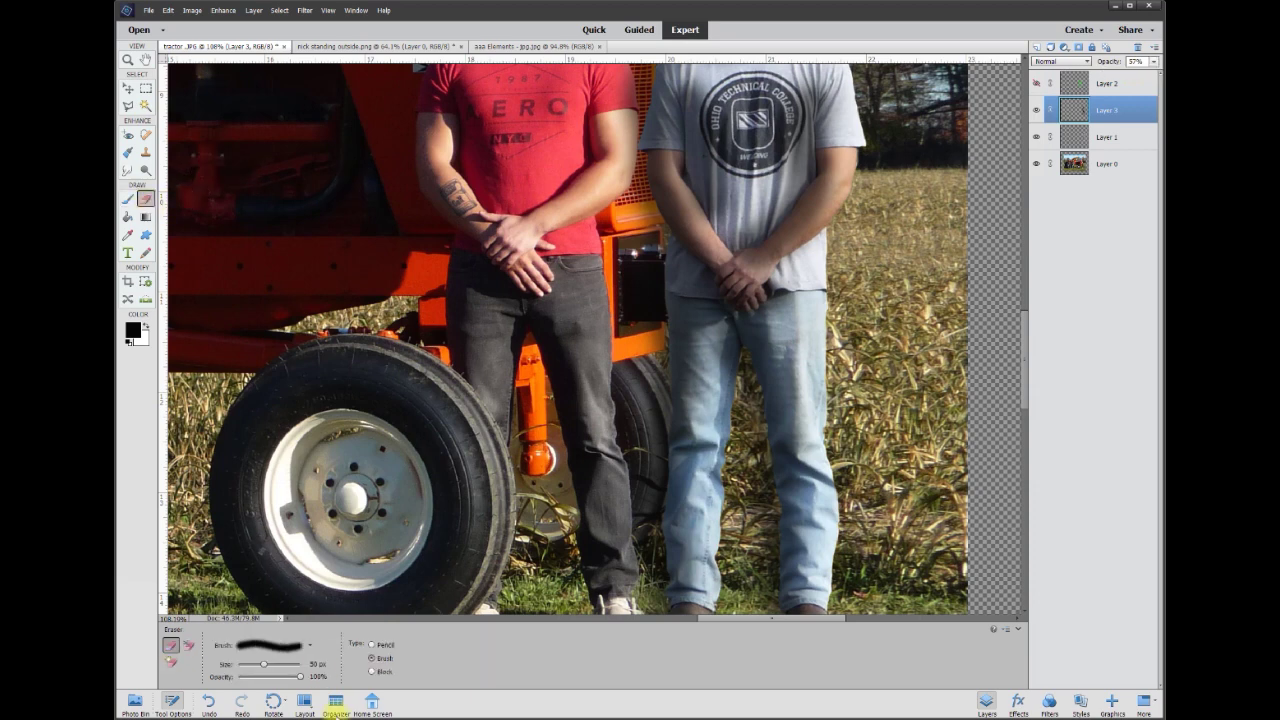
{"action": "type", "text": "20"}
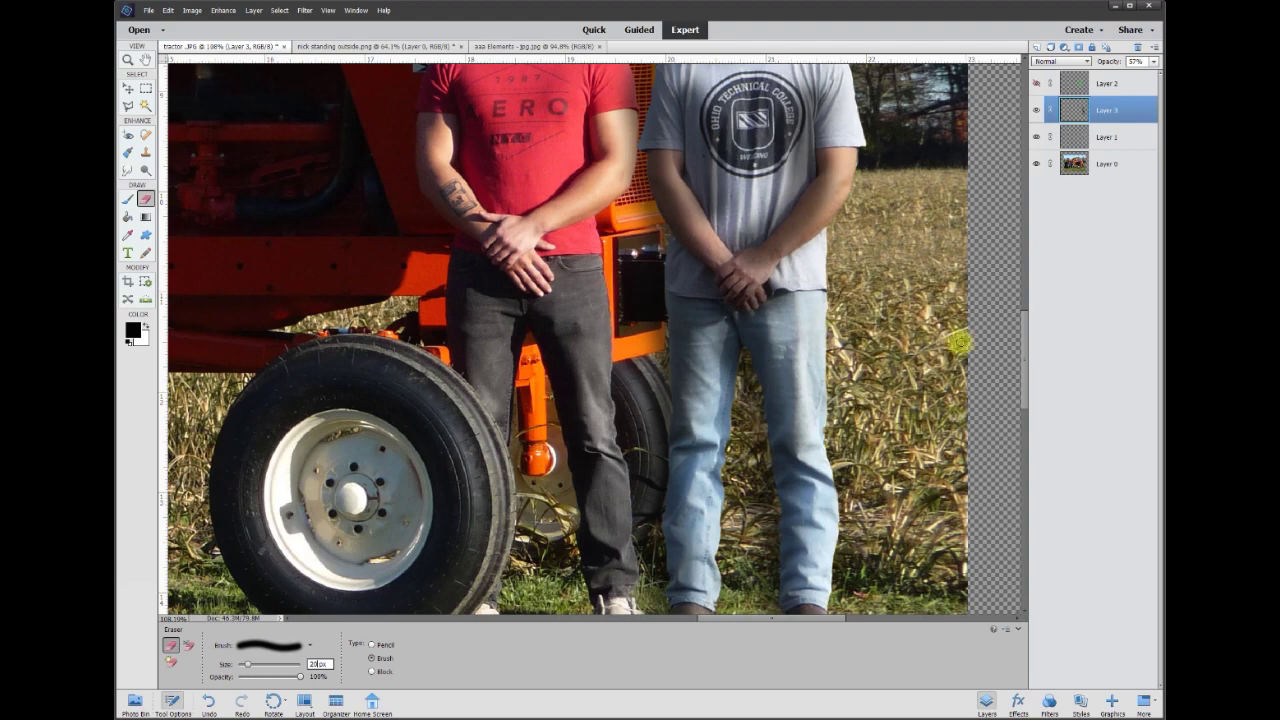
{"action": "mouse_move", "coordinate": [1026, 371]}
{"action": "left_mouse_down"}
{"action": "mouse_move", "coordinate": [1024, 400]}
{"action": "mouse_move", "coordinate": [1025, 381]}
{"action": "left_mouse_up"}
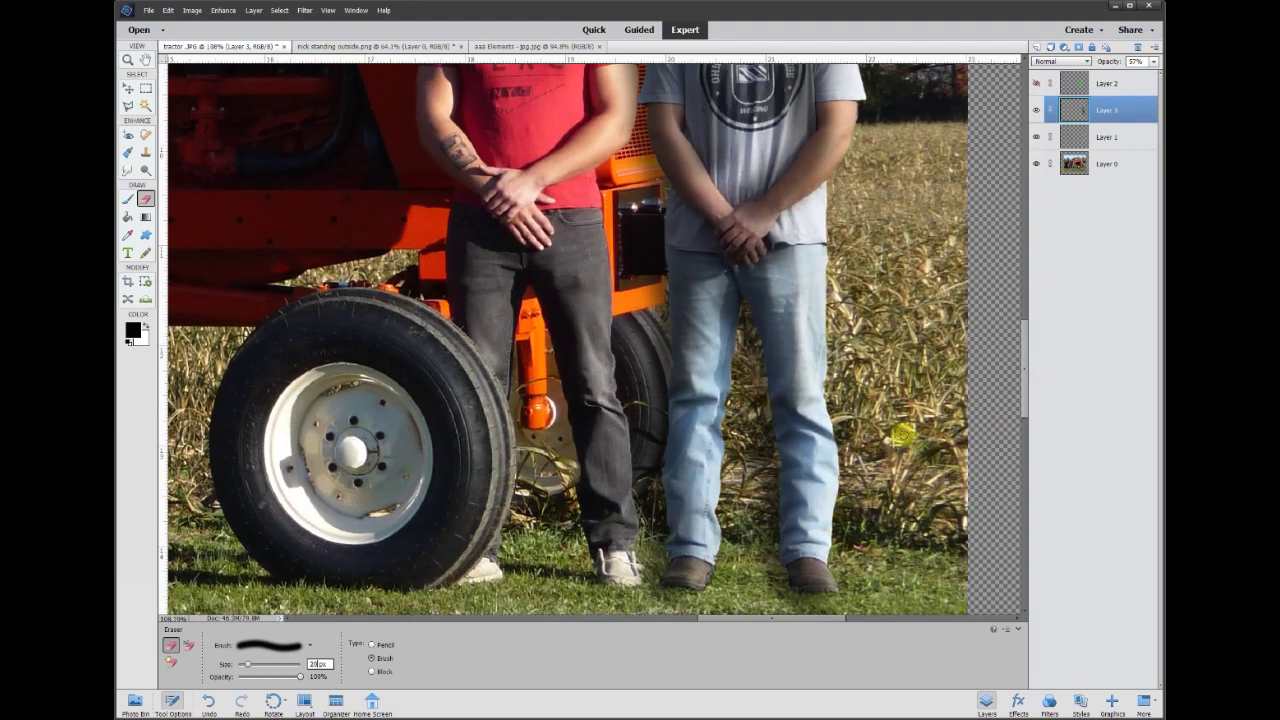
{"action": "scroll", "coordinate": [1009, 400], "scroll_direction": "up", "scroll_amount": 3}
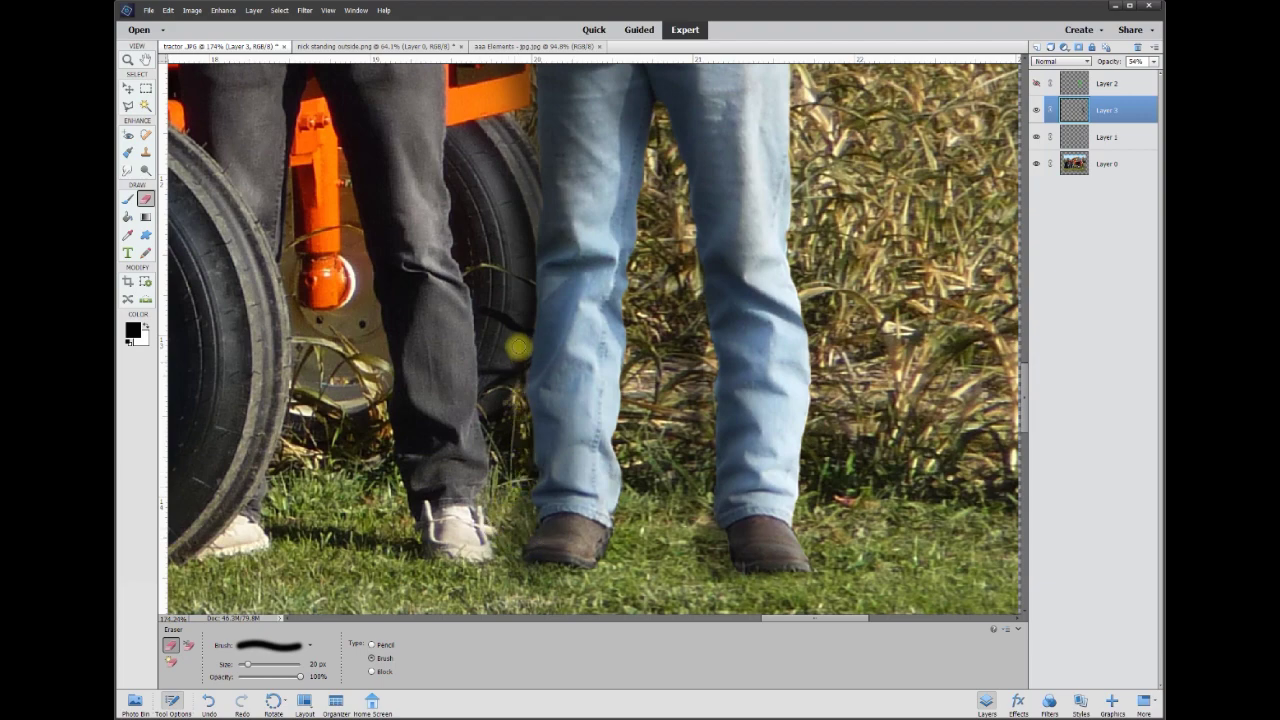
{"action": "scroll", "coordinate": [528, 84], "scroll_direction": "up", "scroll_amount": 4}
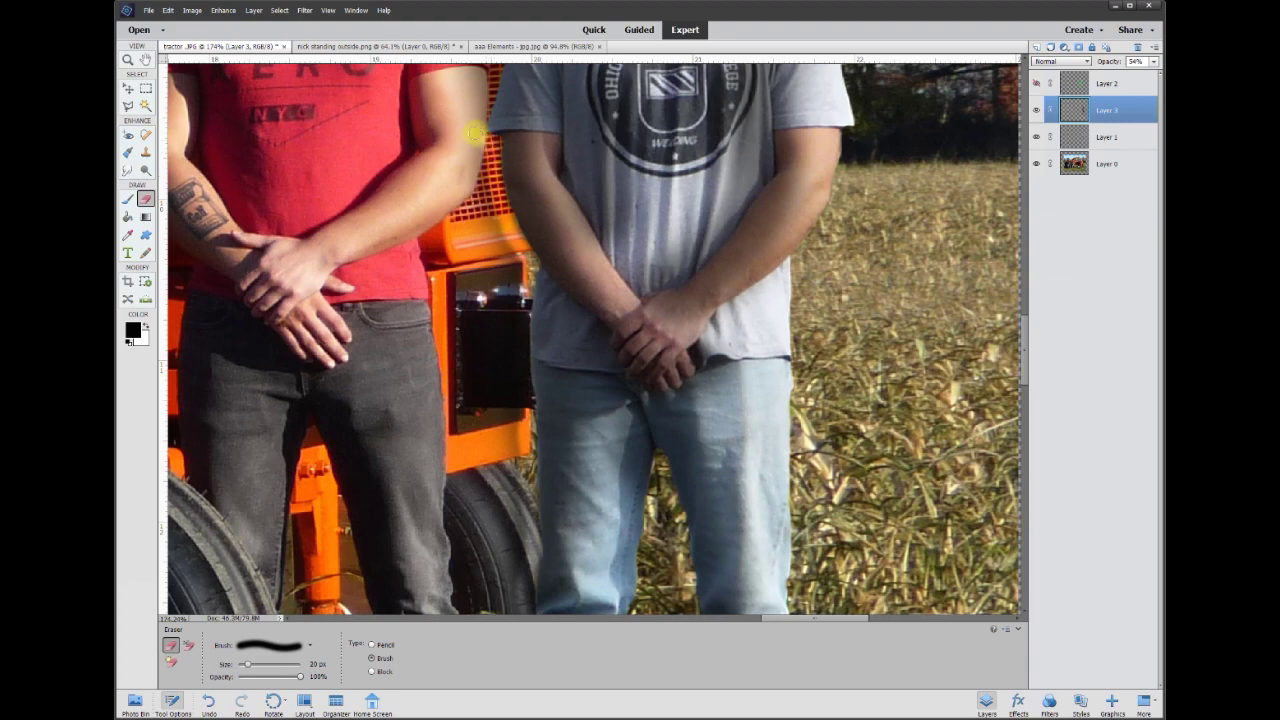
{"action": "left_click_drag", "start_coordinate": [474, 133], "coordinate": [487, 319]}
{"action": "left_click_drag", "start_coordinate": [590, 130], "coordinate": [619, 293]}
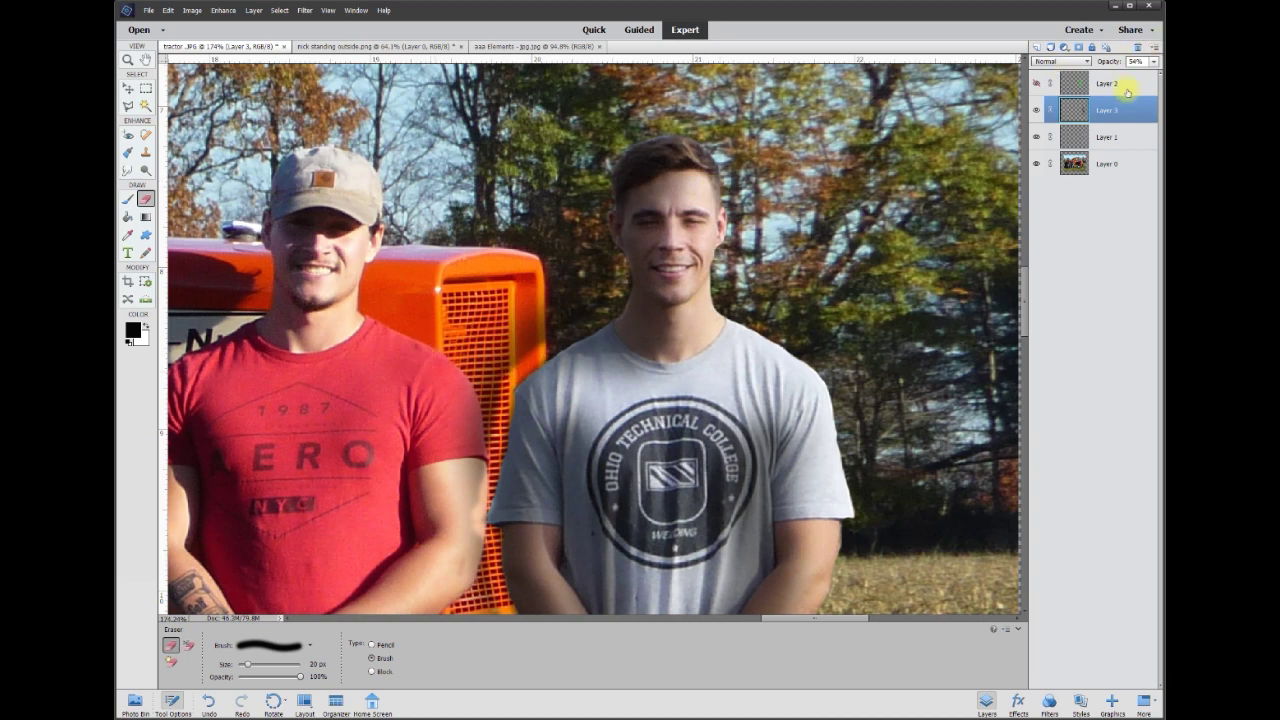
Step: Set Layer 3's opacity back to 100% and hide Layer 1 and Layer 0 to isolate the painted shadows
{"action": "left_click", "coordinate": [1155, 63]}
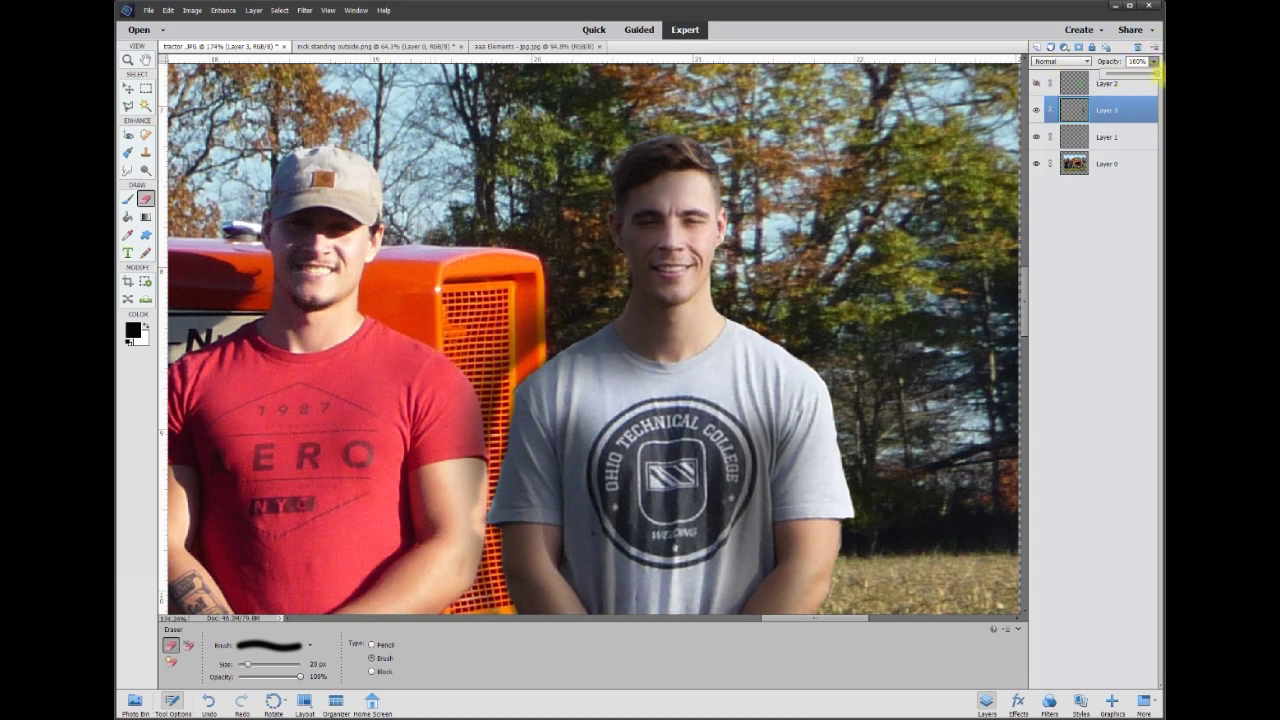
{"action": "left_click", "coordinate": [1110, 141]}
{"action": "left_click", "coordinate": [1036, 137]}
{"action": "left_click", "coordinate": [1036, 164]}
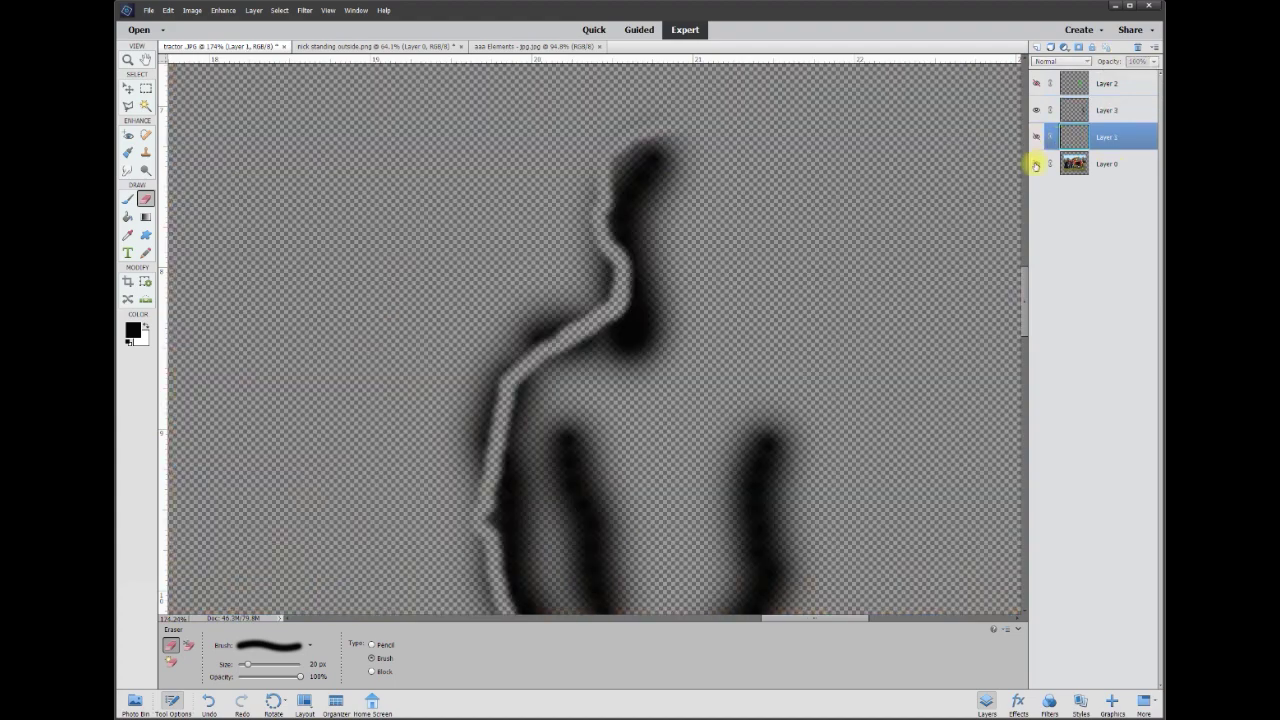
Step: Select the leftover shadow outside the erased outline on Layer 3 with the Polygonal Lasso, from head to feet, and delete it
{"action": "left_click", "coordinate": [128, 106]}
{"action": "left_click", "coordinate": [480, 161]}
{"action": "left_click", "coordinate": [621, 103]}
{"action": "left_click", "coordinate": [627, 130]}
{"action": "left_click", "coordinate": [601, 204]}
{"action": "left_click", "coordinate": [603, 236]}
{"action": "left_click", "coordinate": [622, 267]}
{"action": "left_click", "coordinate": [621, 300]}
{"action": "left_click", "coordinate": [519, 374]}
{"action": "left_click", "coordinate": [481, 520]}
{"action": "left_click", "coordinate": [504, 282]}
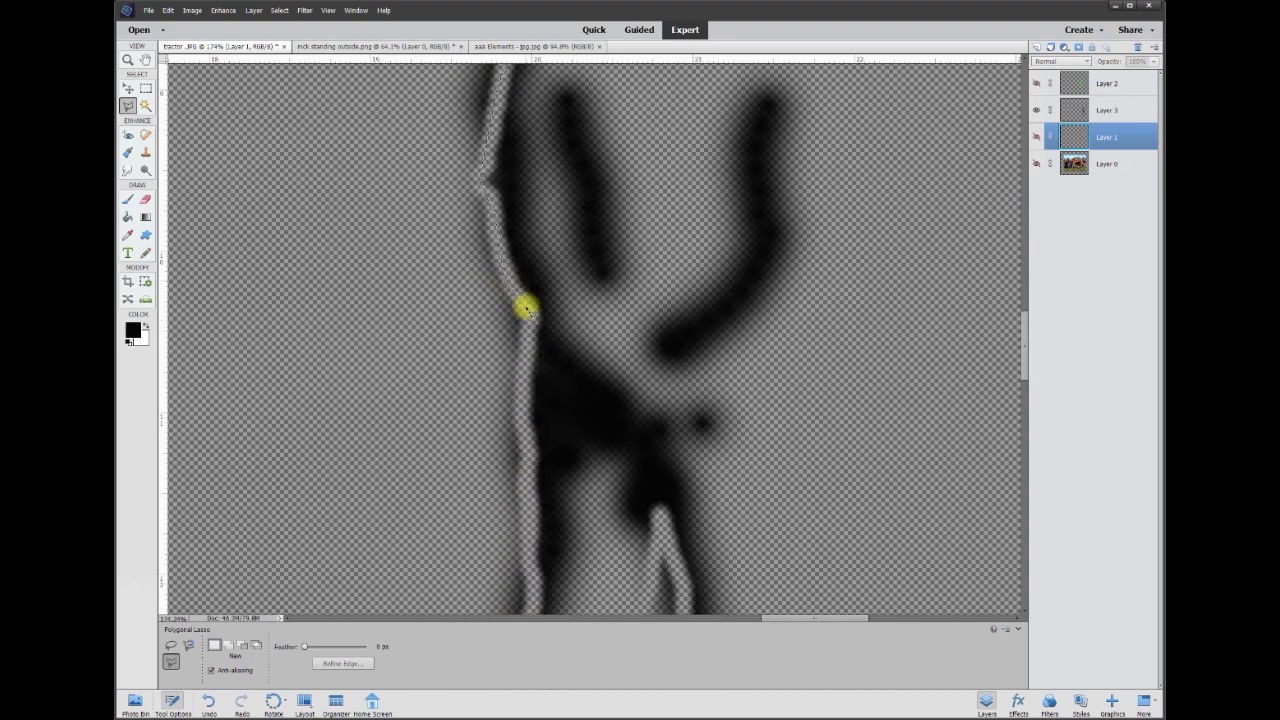
{"action": "left_click", "coordinate": [534, 315]}
{"action": "left_click", "coordinate": [521, 404]}
{"action": "scroll", "coordinate": [532, 556], "scroll_direction": "down", "scroll_amount": 5}
{"action": "left_click", "coordinate": [525, 416]}
{"action": "left_click", "coordinate": [514, 532]}
{"action": "scroll", "coordinate": [520, 540], "scroll_direction": "down", "scroll_amount": 6}
{"action": "left_click", "coordinate": [489, 352]}
{"action": "scroll", "coordinate": [349, 69], "scroll_direction": "up", "scroll_amount": 10}
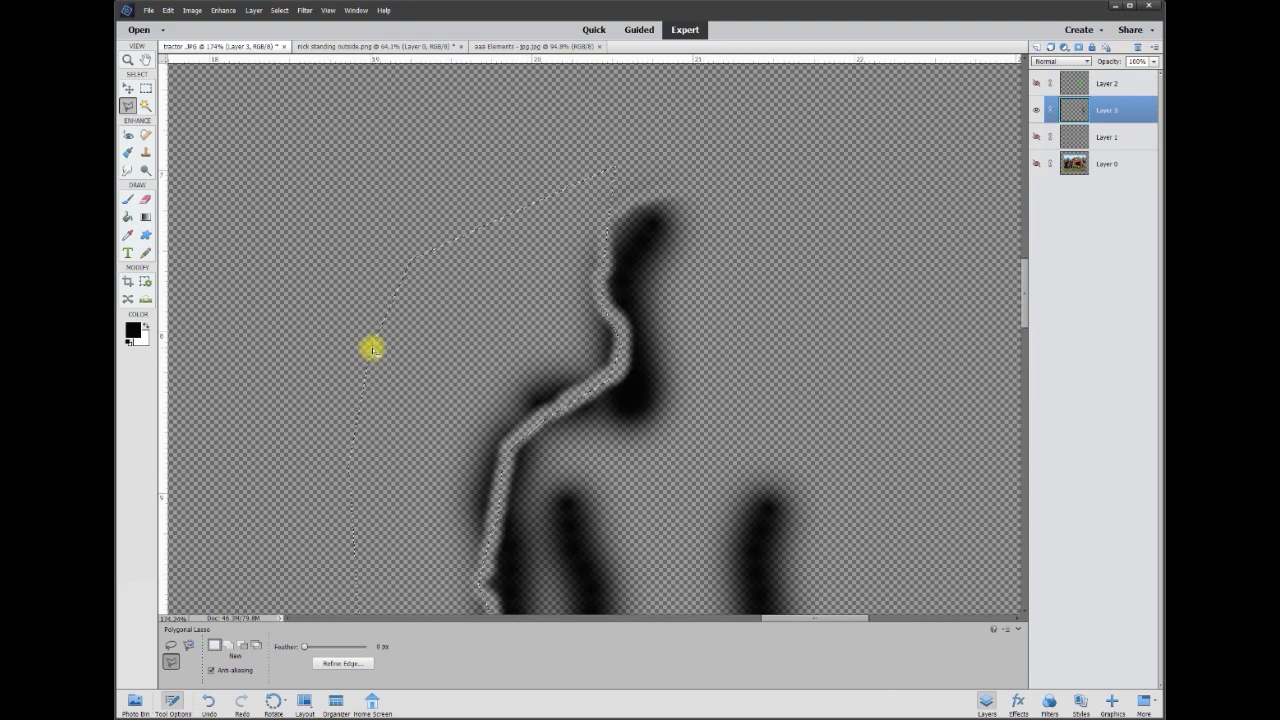
{"action": "double_click", "coordinate": [371, 348]}
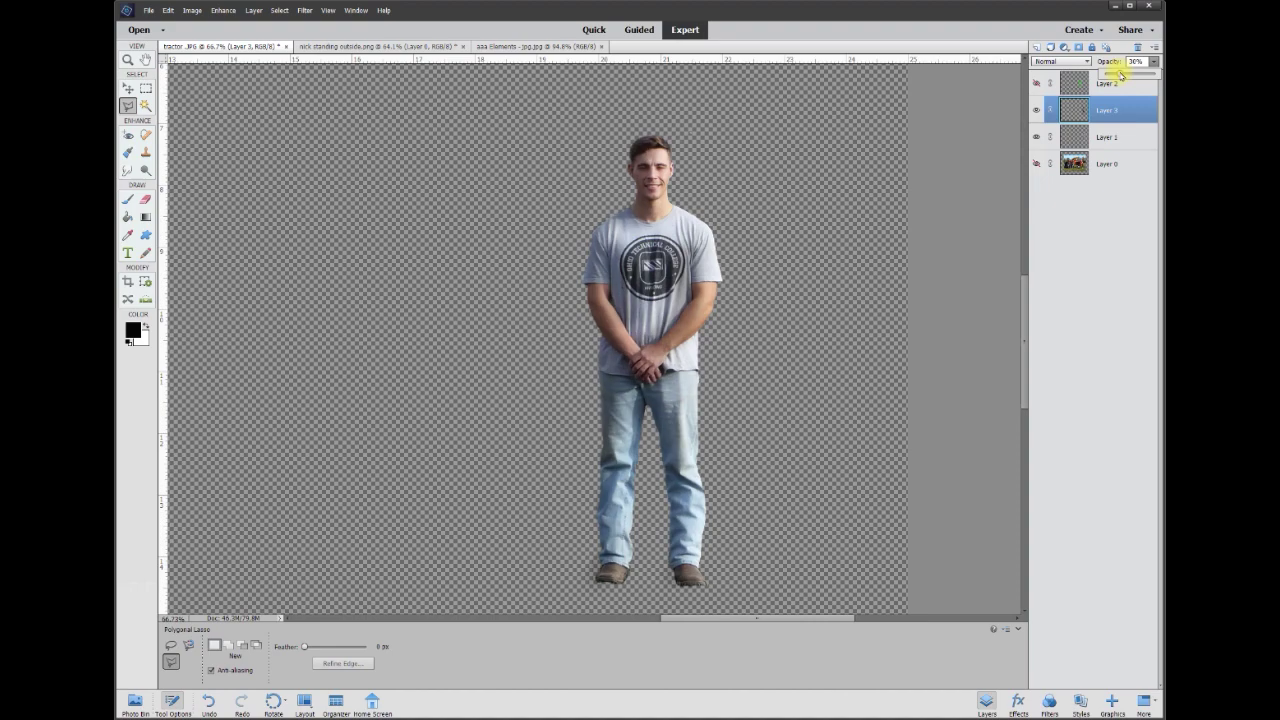
Step: Show the tractor photo on Layer 0 again and set the opacity of the Layer 3 shadows to 50%
{"action": "left_click", "coordinate": [1036, 164]}
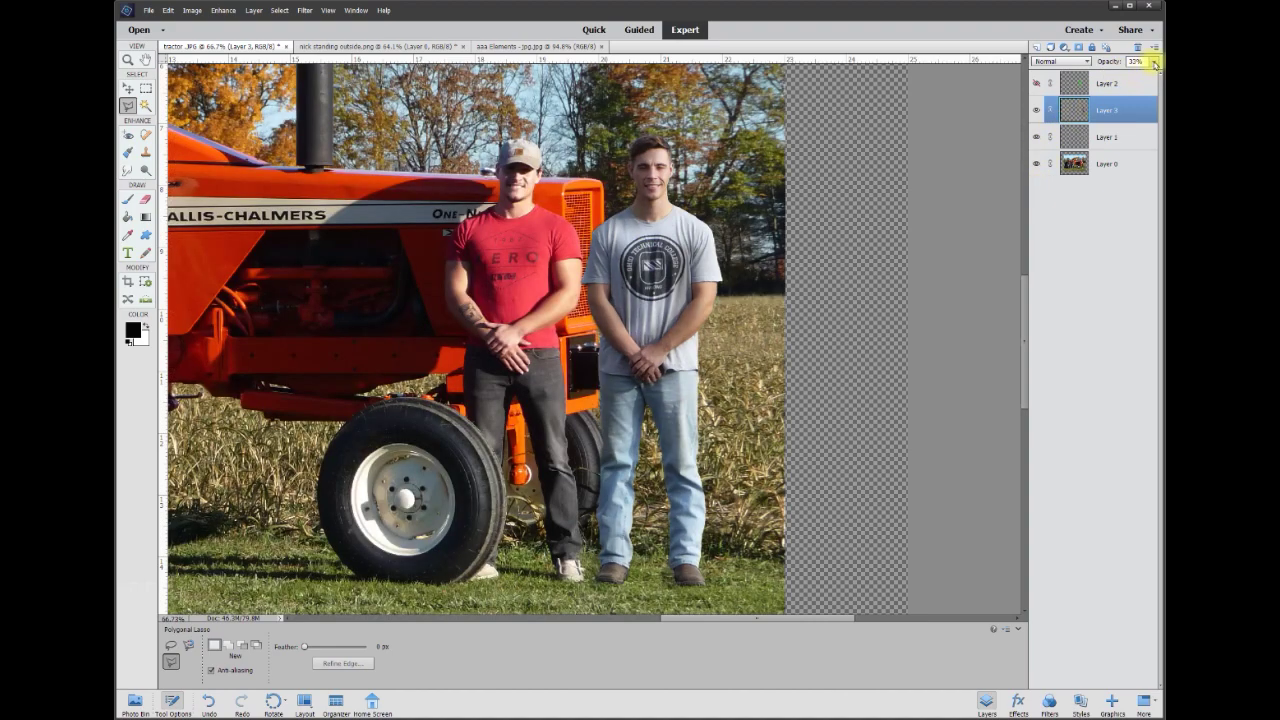
{"action": "left_click_drag", "start_coordinate": [1115, 77], "coordinate": [1130, 75]}
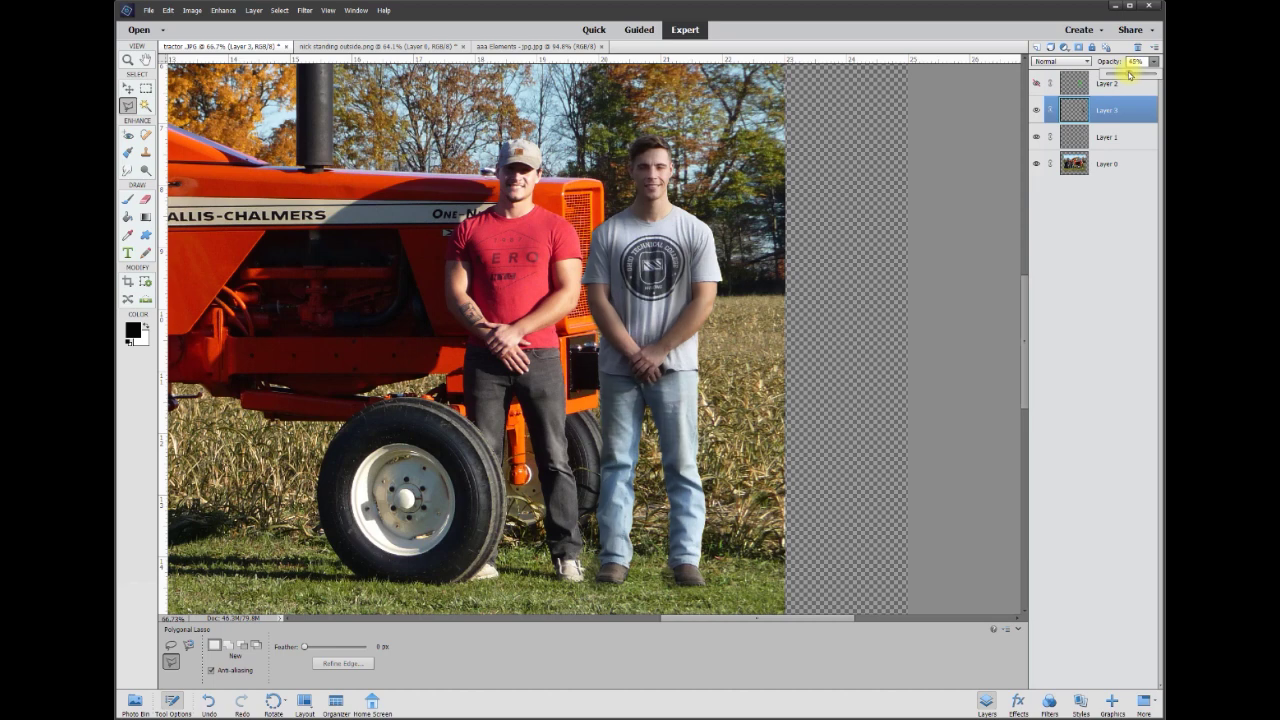
Step: Soften the Layer 3 shadows on the added man's shirt and arms with the Smudge tool at 75 px and 50% strength
{"action": "left_click", "coordinate": [127, 170]}
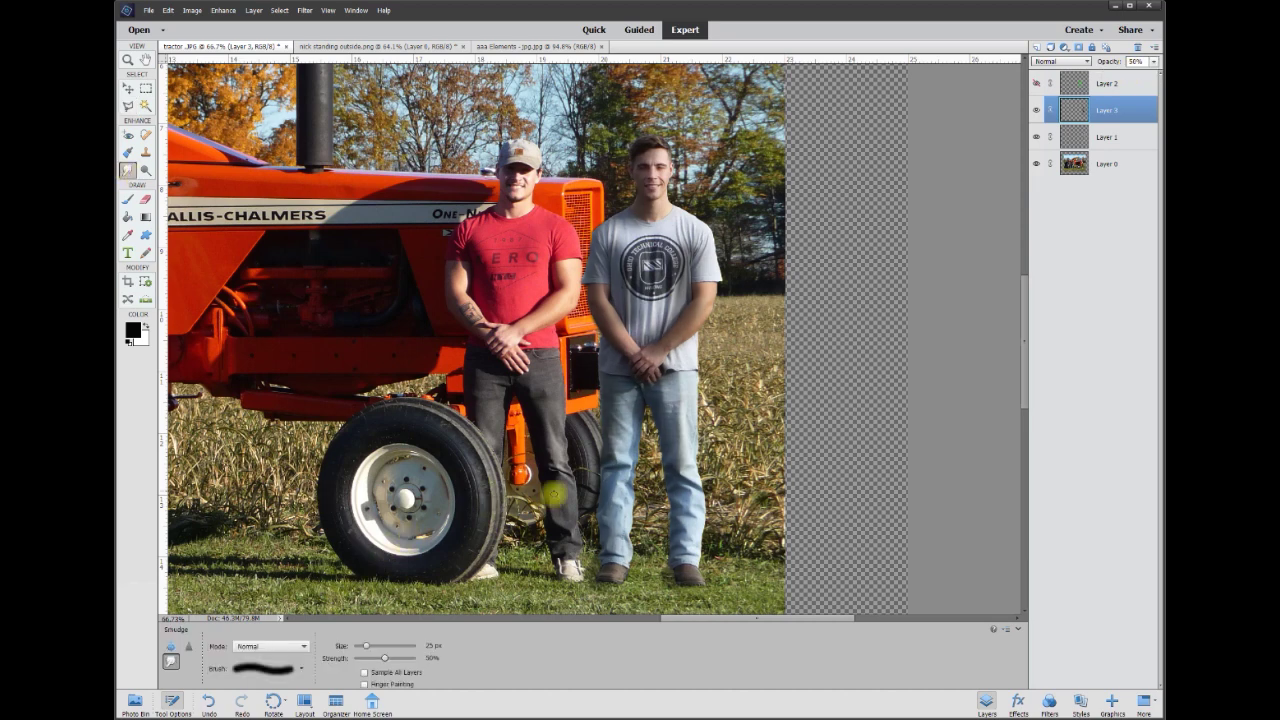
{"action": "left_click", "coordinate": [390, 646]}
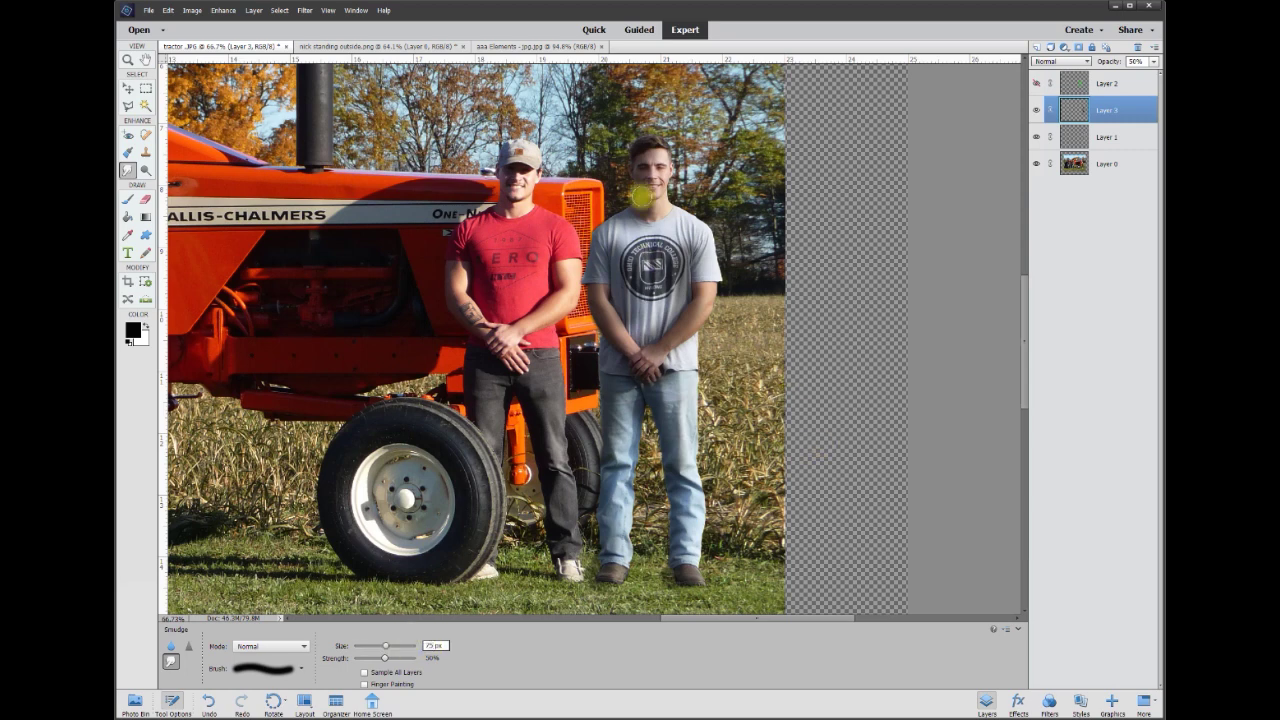
{"action": "mouse_move", "coordinate": [656, 244]}
{"action": "left_mouse_down"}
{"action": "mouse_move", "coordinate": [688, 248]}
{"action": "mouse_move", "coordinate": [675, 240]}
{"action": "mouse_move", "coordinate": [680, 258]}
{"action": "mouse_move", "coordinate": [654, 262]}
{"action": "mouse_move", "coordinate": [672, 294]}
{"action": "left_mouse_up"}
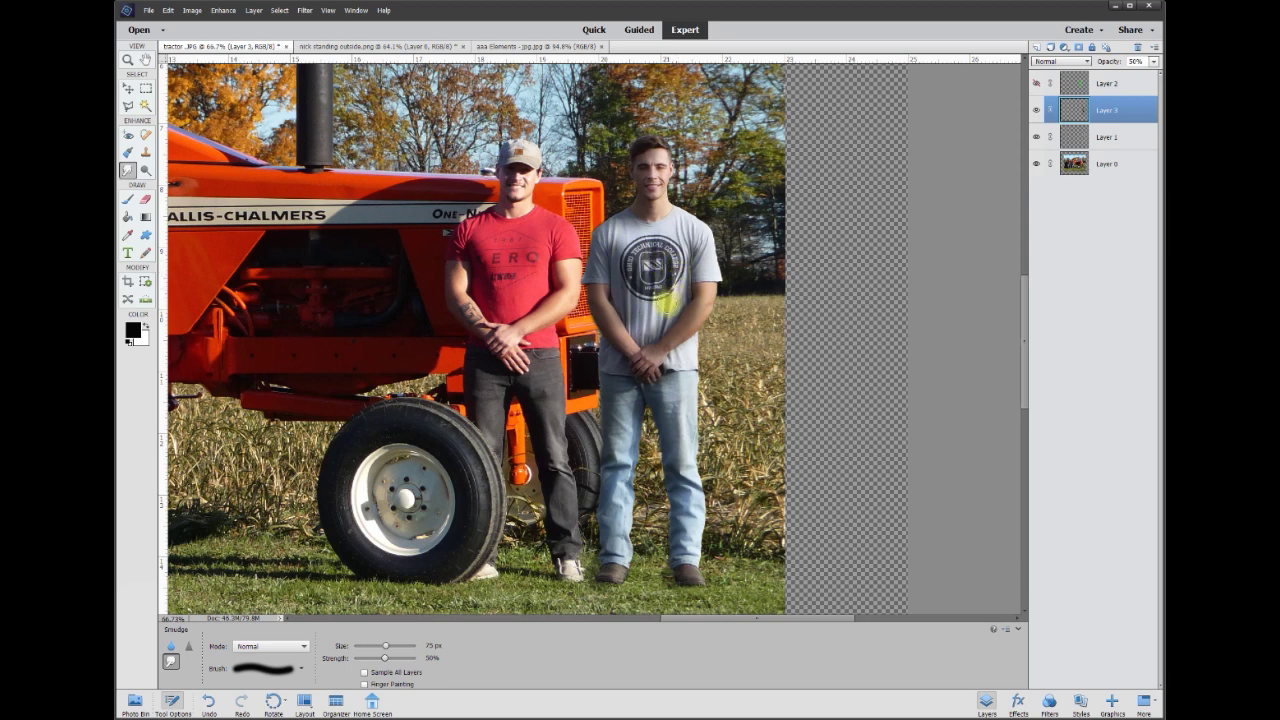
{"action": "left_click", "coordinate": [670, 354]}
{"action": "left_click_drag", "start_coordinate": [686, 340], "coordinate": [722, 298]}
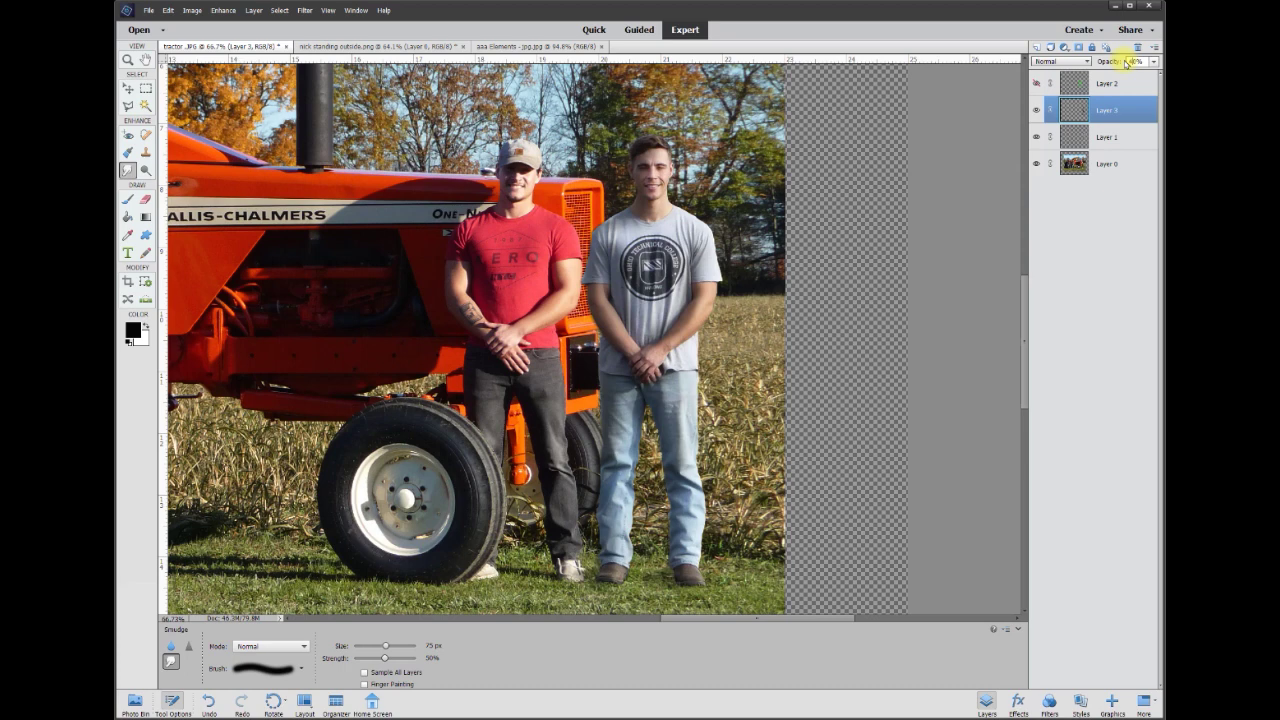
Step: Compare the added man with and without the Layer 3 shadows
{"action": "left_click", "coordinate": [1036, 110]}
{"action": "left_click", "coordinate": [1036, 110]}
{"action": "left_click", "coordinate": [1036, 110]}
{"action": "left_click", "coordinate": [1036, 110]}
{"action": "left_click", "coordinate": [1036, 110]}
{"action": "left_click", "coordinate": [1036, 110]}
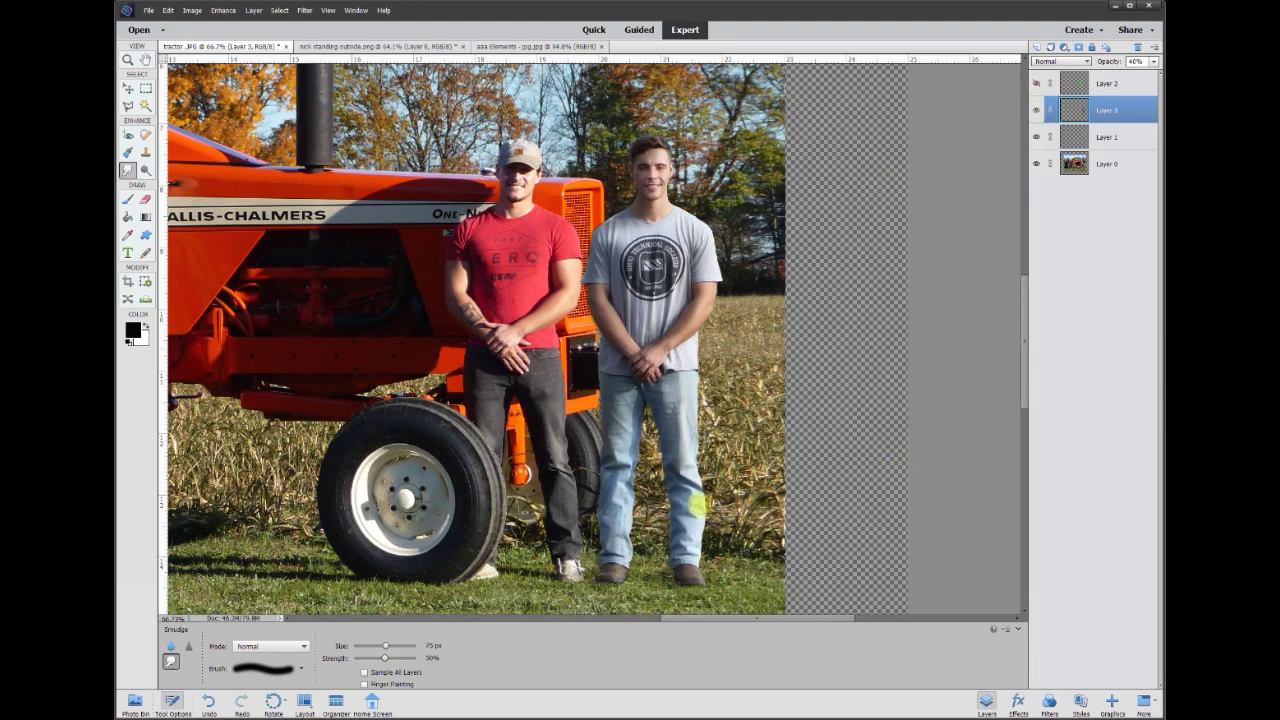
Step: Add a new empty layer directly above the tractor photo on Layer 0, beneath the added man on Layer 1
{"action": "left_click_drag", "start_coordinate": [1029, 391], "coordinate": [1026, 410]}
{"action": "scroll", "coordinate": [631, 596], "scroll_direction": "up", "scroll_amount": 3}
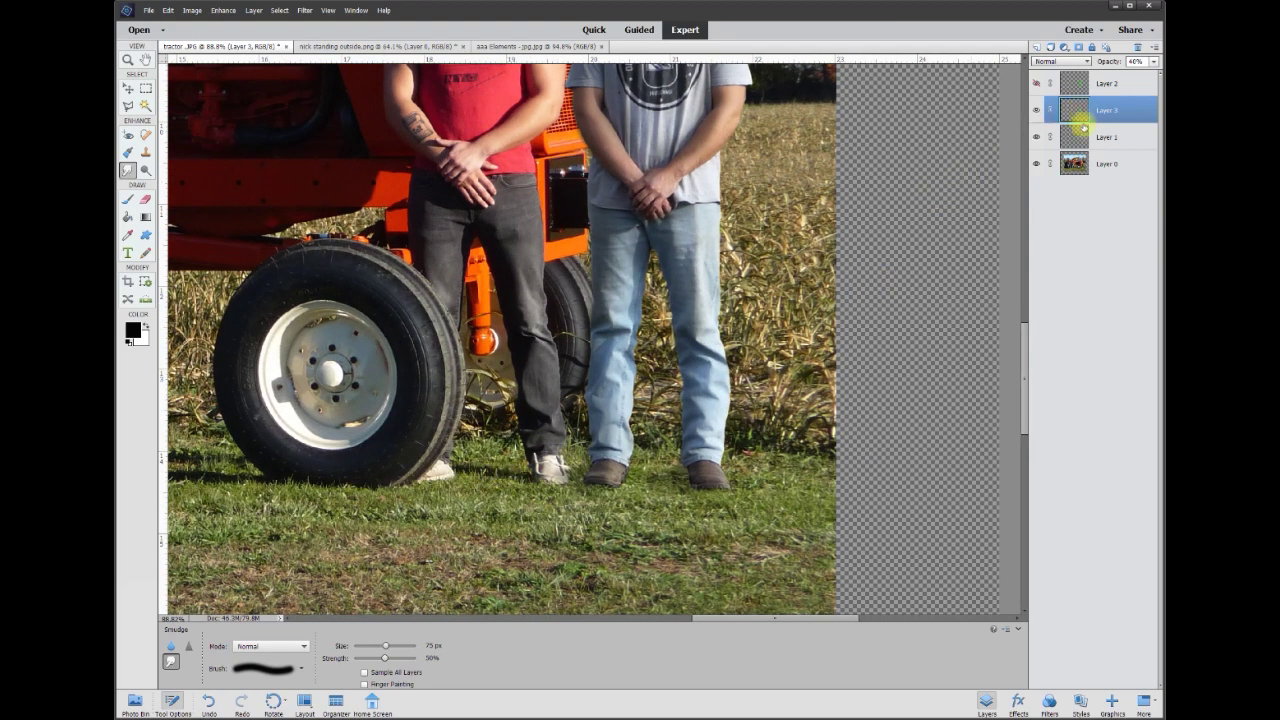
{"action": "left_click", "coordinate": [1037, 137]}
{"action": "left_click", "coordinate": [1037, 137]}
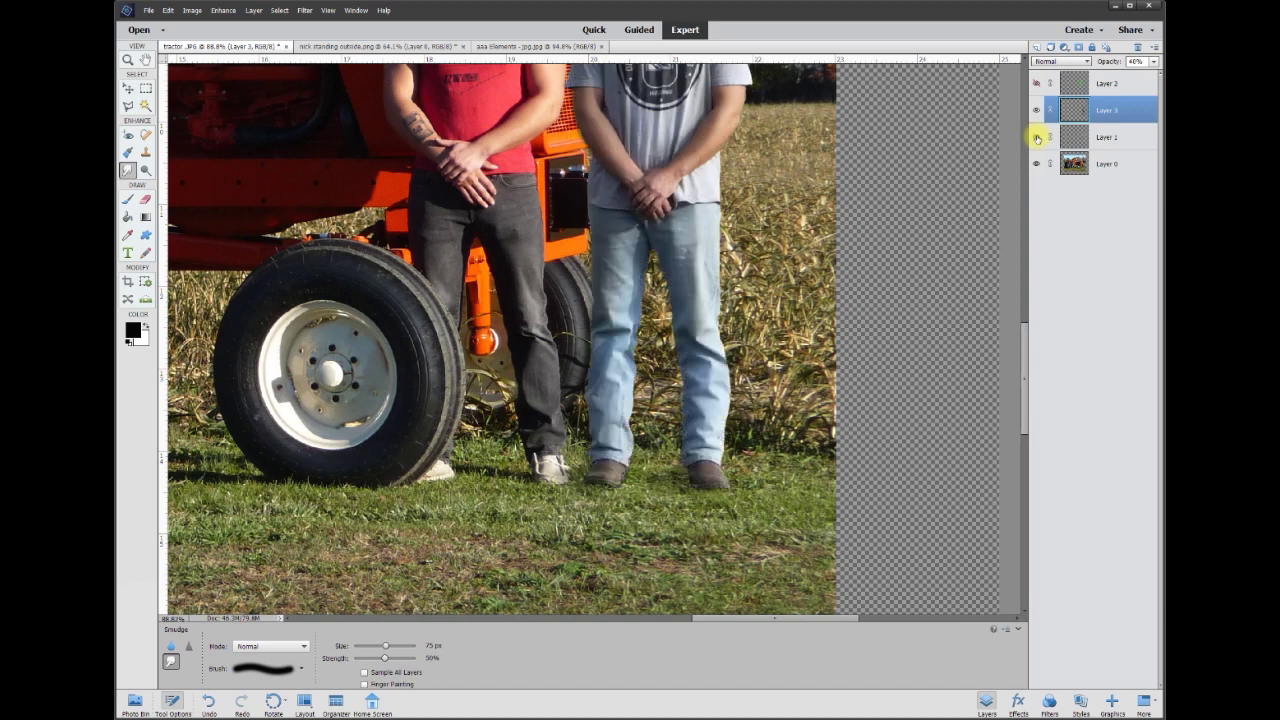
{"action": "left_click", "coordinate": [1105, 147]}
{"action": "left_click", "coordinate": [1106, 163]}
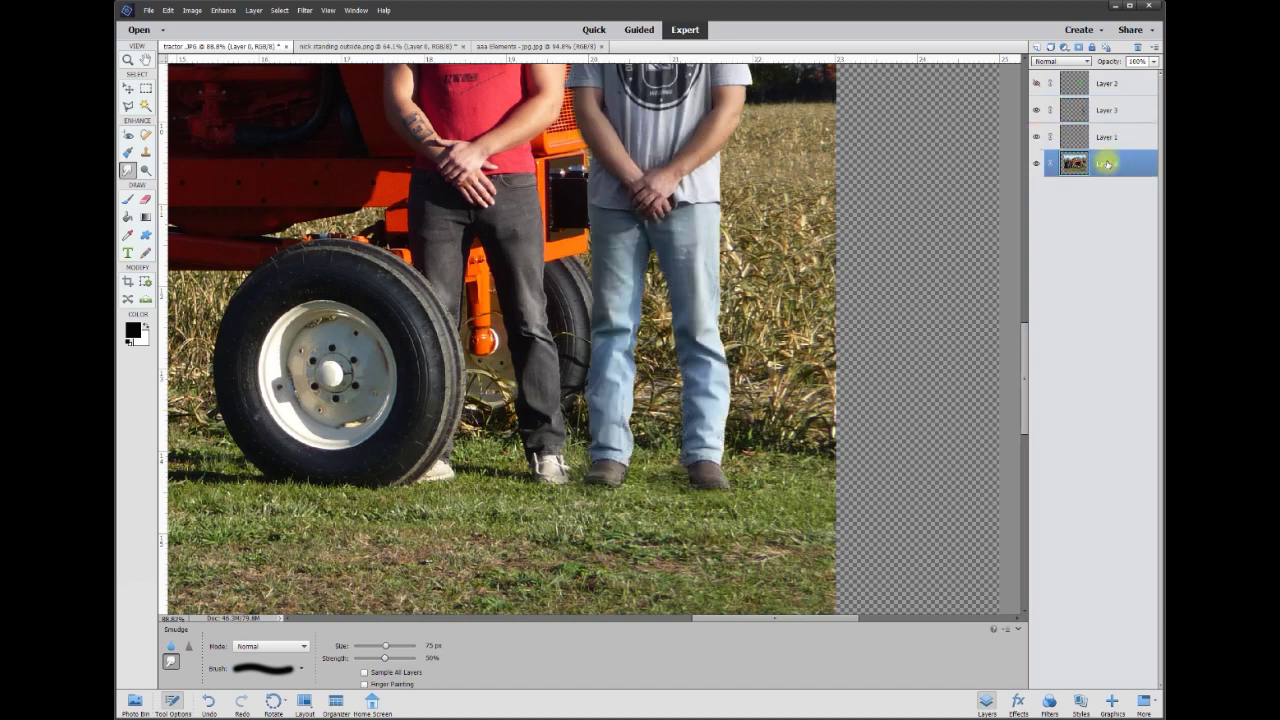
{"action": "left_click", "coordinate": [1037, 47]}
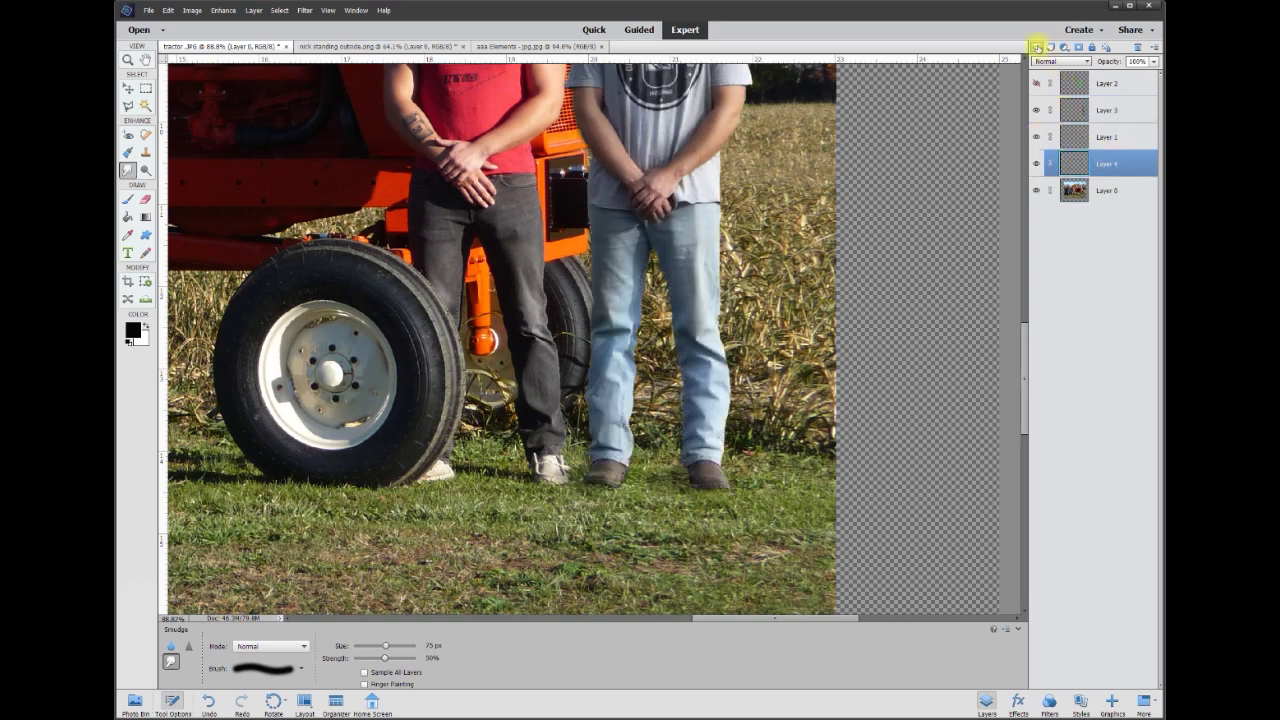
Step: Paint black ground shadows beside the added man's shoes on Layer 4 with a soft 50 px brush
{"action": "left_click", "coordinate": [127, 199]}
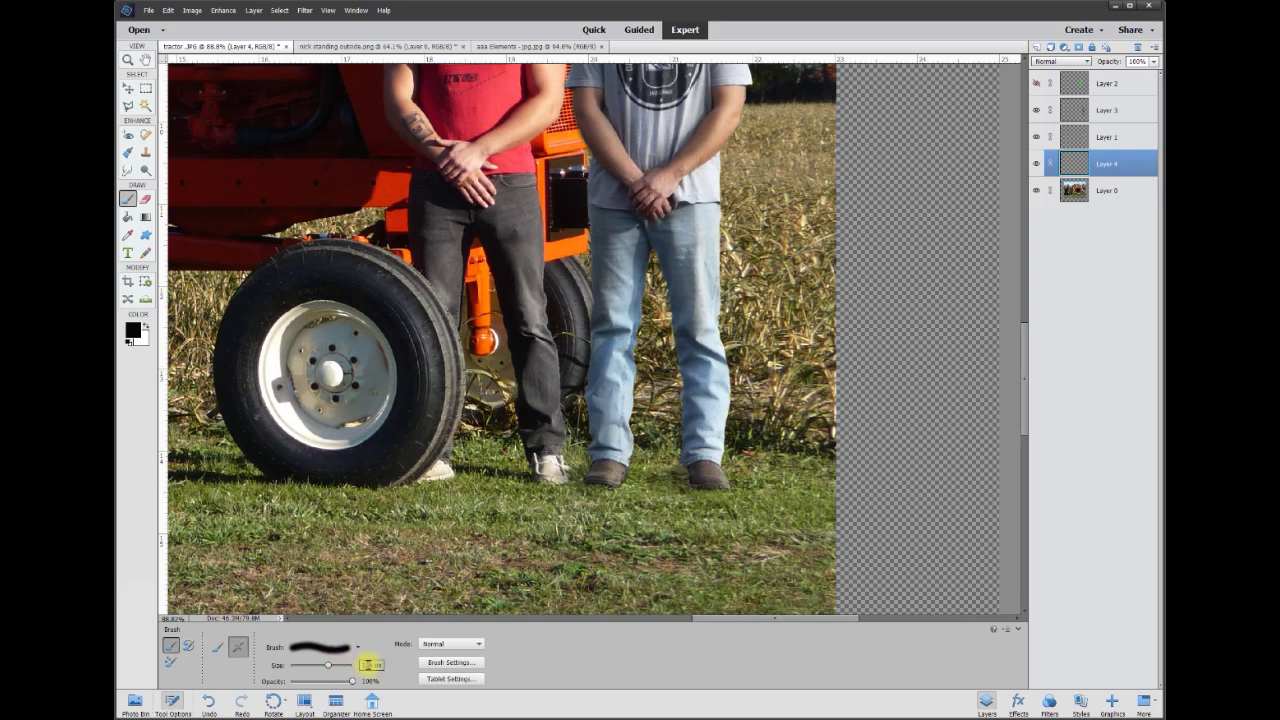
{"action": "type", "text": "50"}
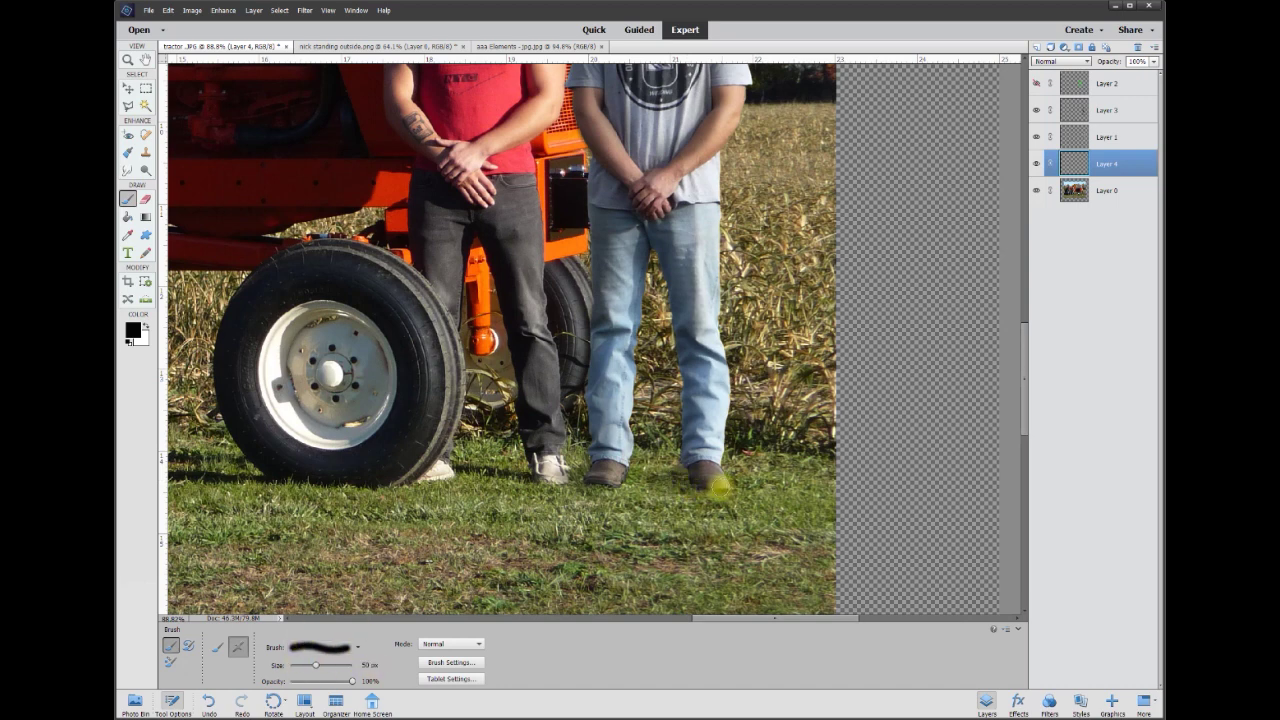
{"action": "left_click_drag", "start_coordinate": [674, 484], "coordinate": [565, 475]}
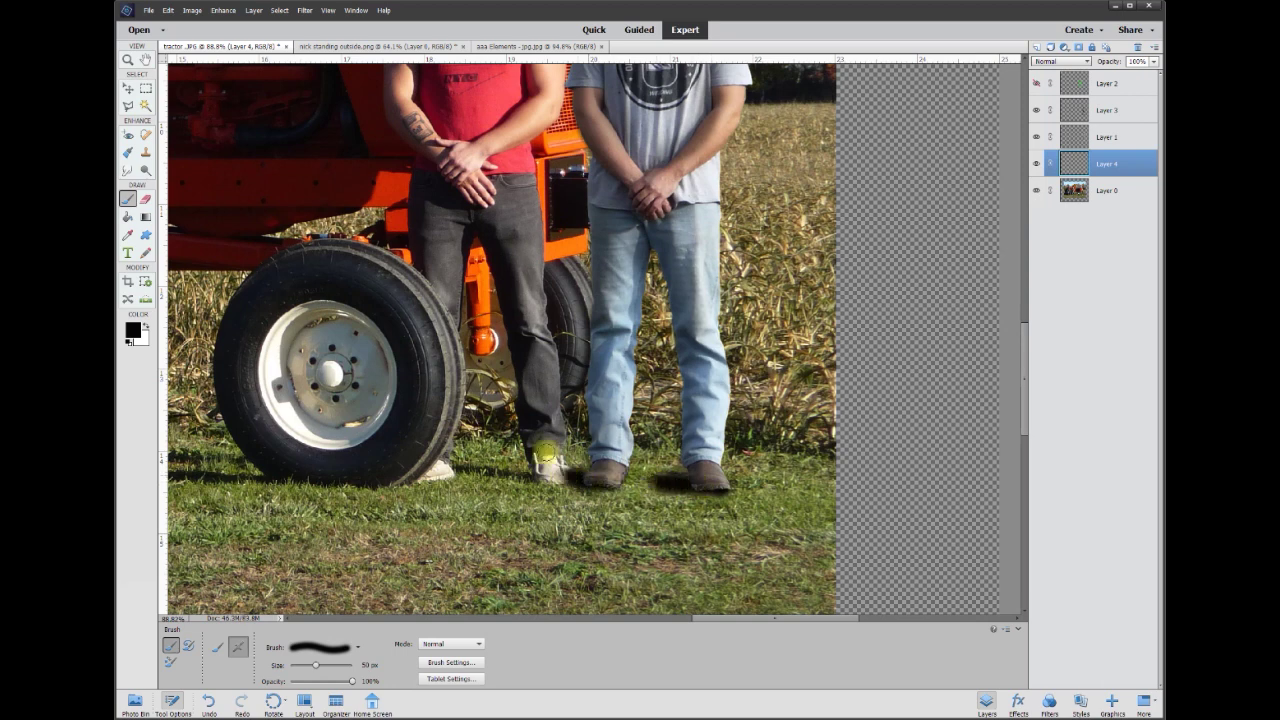
Step: Smudge the ground shadows around the added man's shoes with the 75 px Smudge tool and lower Layer 4's opacity
{"action": "left_click", "coordinate": [128, 172]}
{"action": "mouse_move", "coordinate": [657, 485]}
{"action": "left_mouse_down"}
{"action": "mouse_move", "coordinate": [452, 470]}
{"action": "mouse_move", "coordinate": [679, 490]}
{"action": "left_mouse_up"}
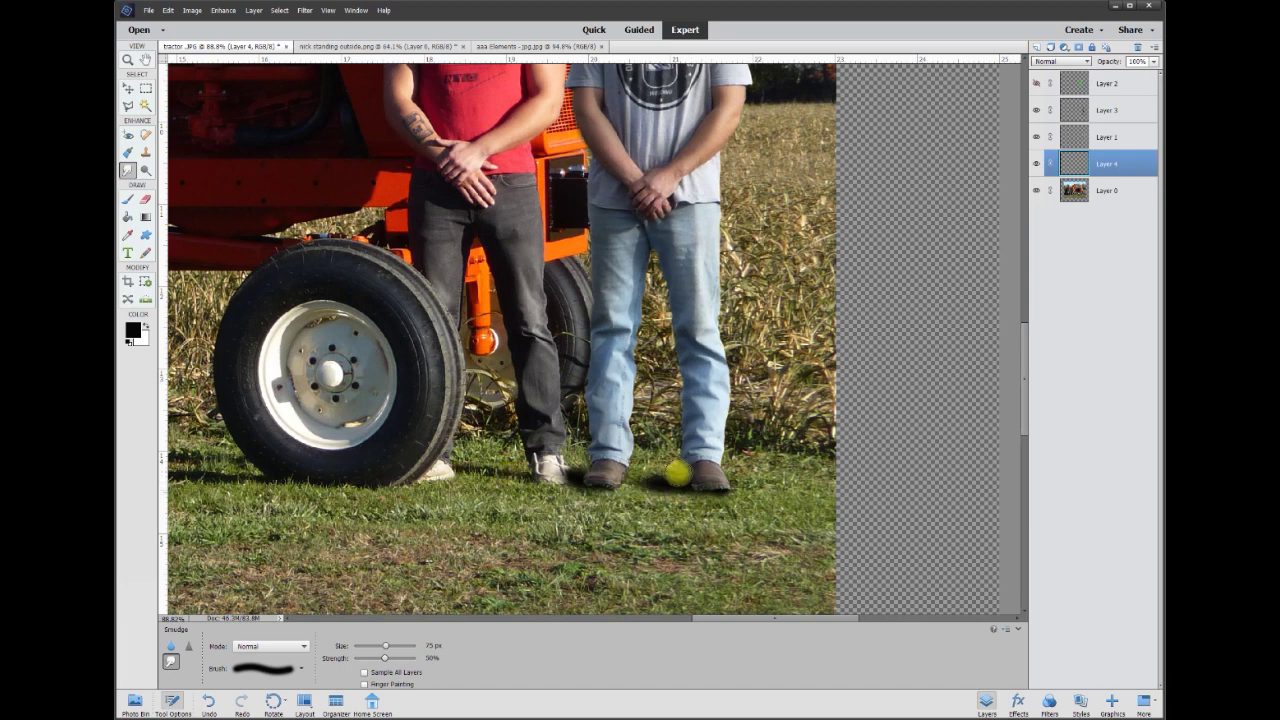
{"action": "mouse_move", "coordinate": [636, 481]}
{"action": "left_mouse_down"}
{"action": "mouse_move", "coordinate": [588, 493]}
{"action": "mouse_move", "coordinate": [717, 503]}
{"action": "left_mouse_up"}
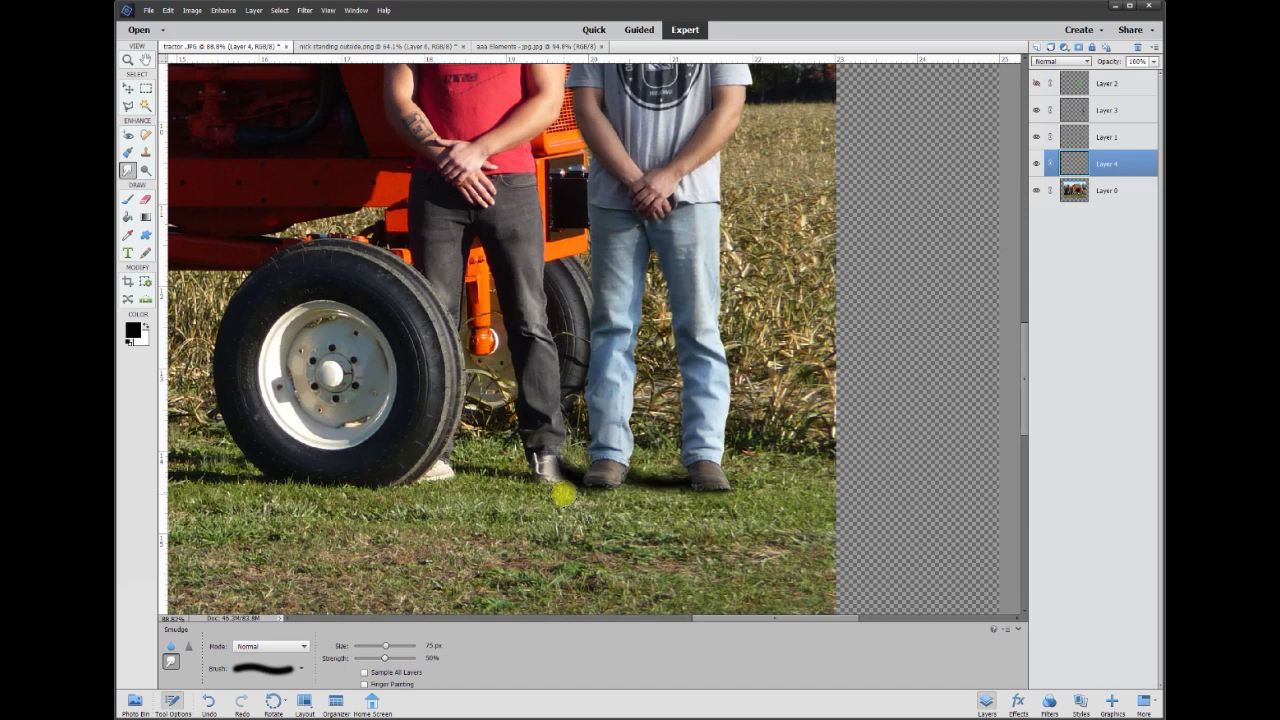
{"action": "left_click", "coordinate": [1154, 63]}
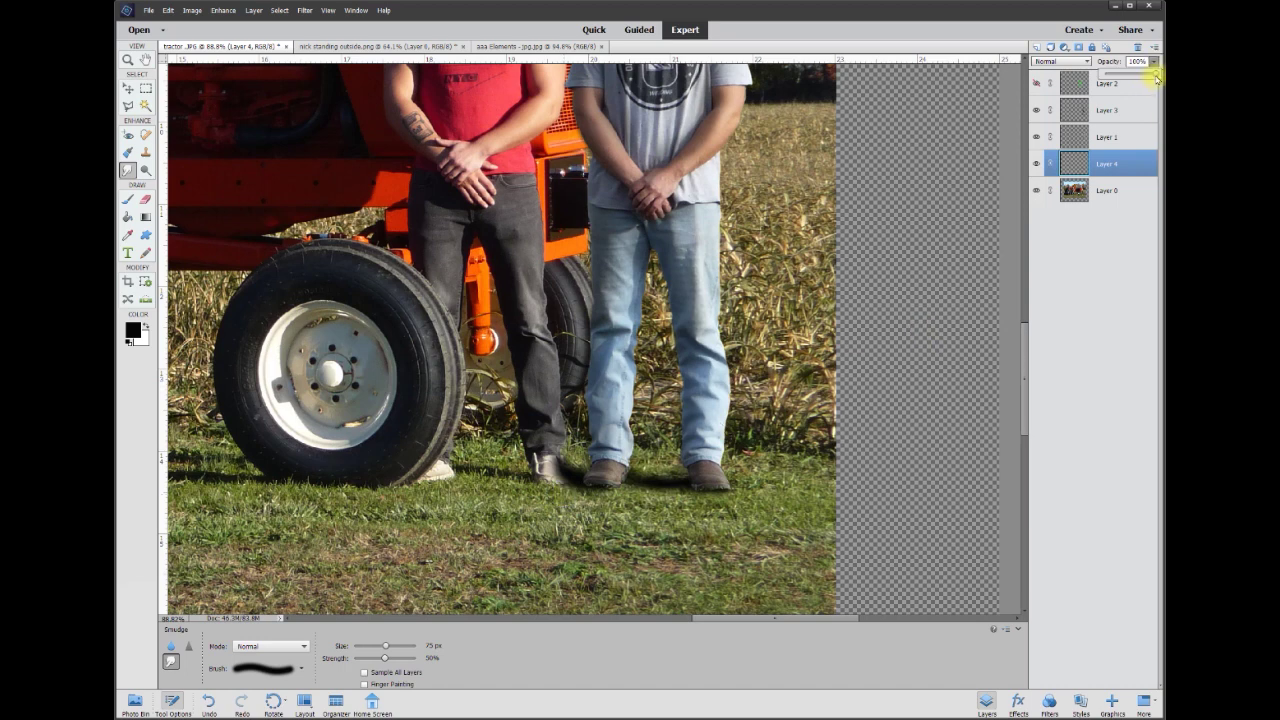
{"action": "left_click_drag", "start_coordinate": [1124, 76], "coordinate": [1115, 75]}
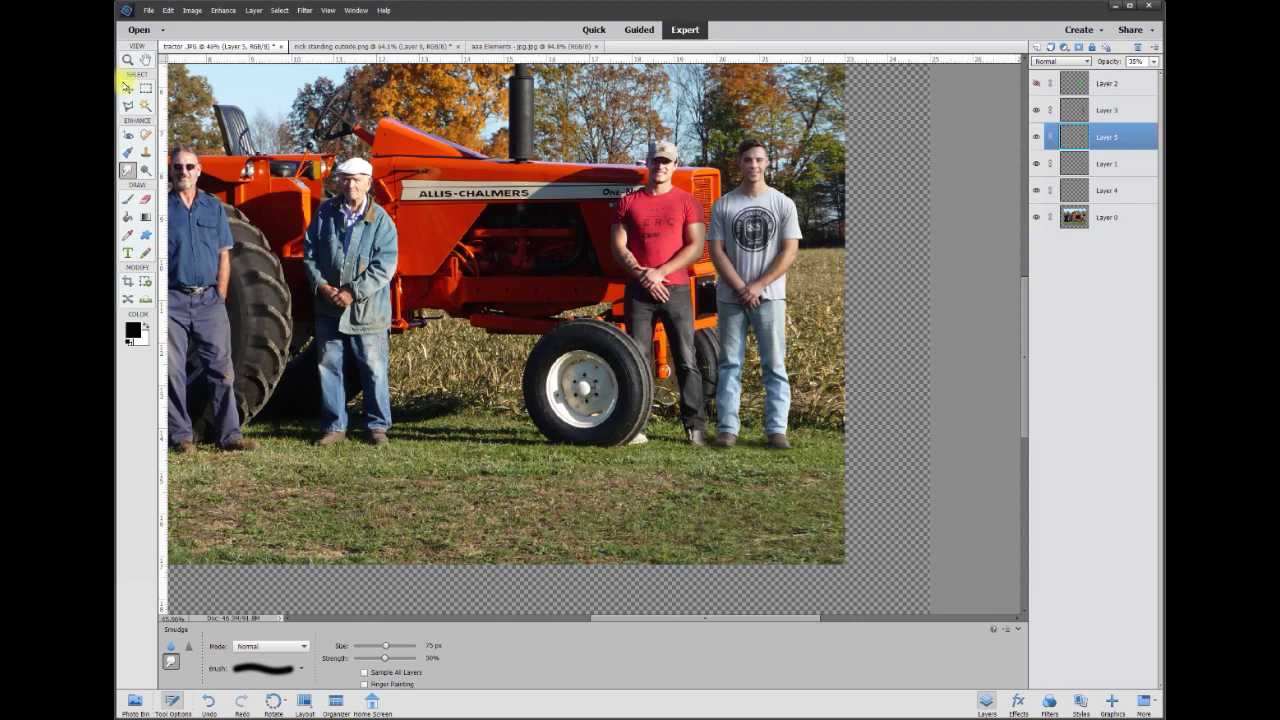
Step: Deselect the layers and examine how the added man blends into the whole group photo
{"action": "left_click", "coordinate": [127, 88]}
{"action": "left_click", "coordinate": [915, 268]}
{"action": "scroll", "coordinate": [915, 269], "scroll_direction": "down", "scroll_amount": 6}
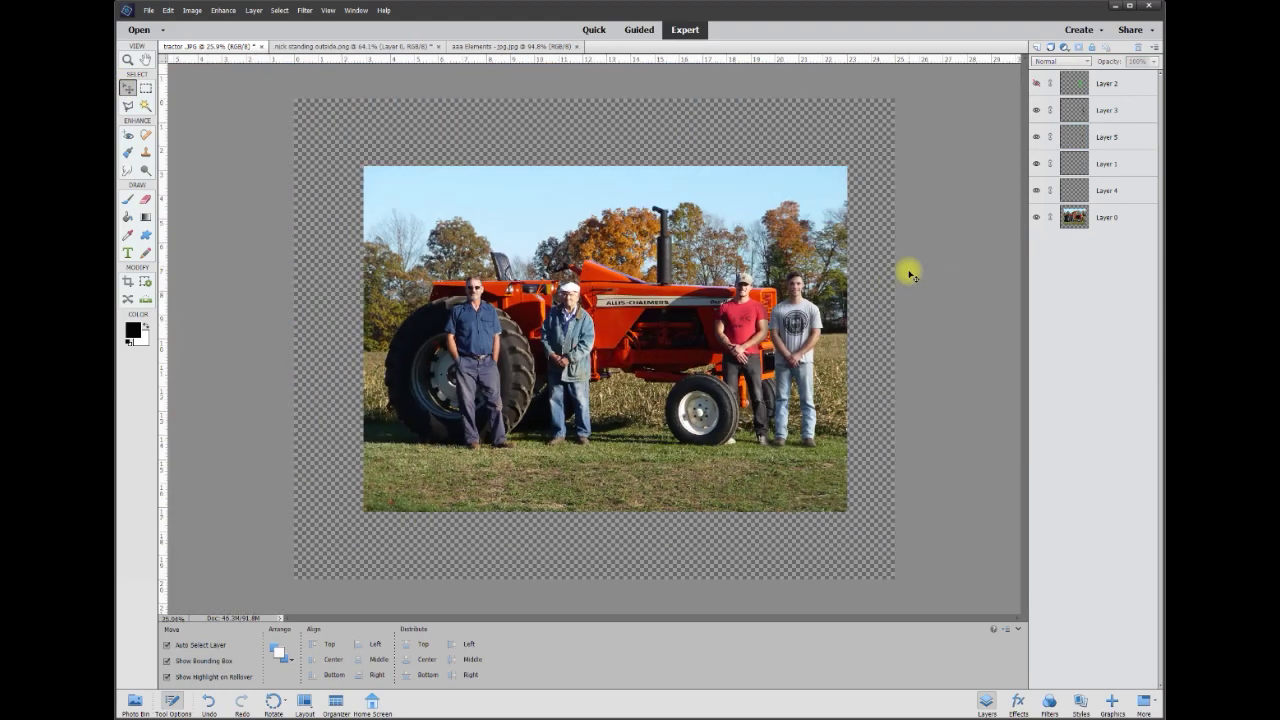
{"action": "scroll", "coordinate": [927, 326], "scroll_direction": "up", "scroll_amount": 1}
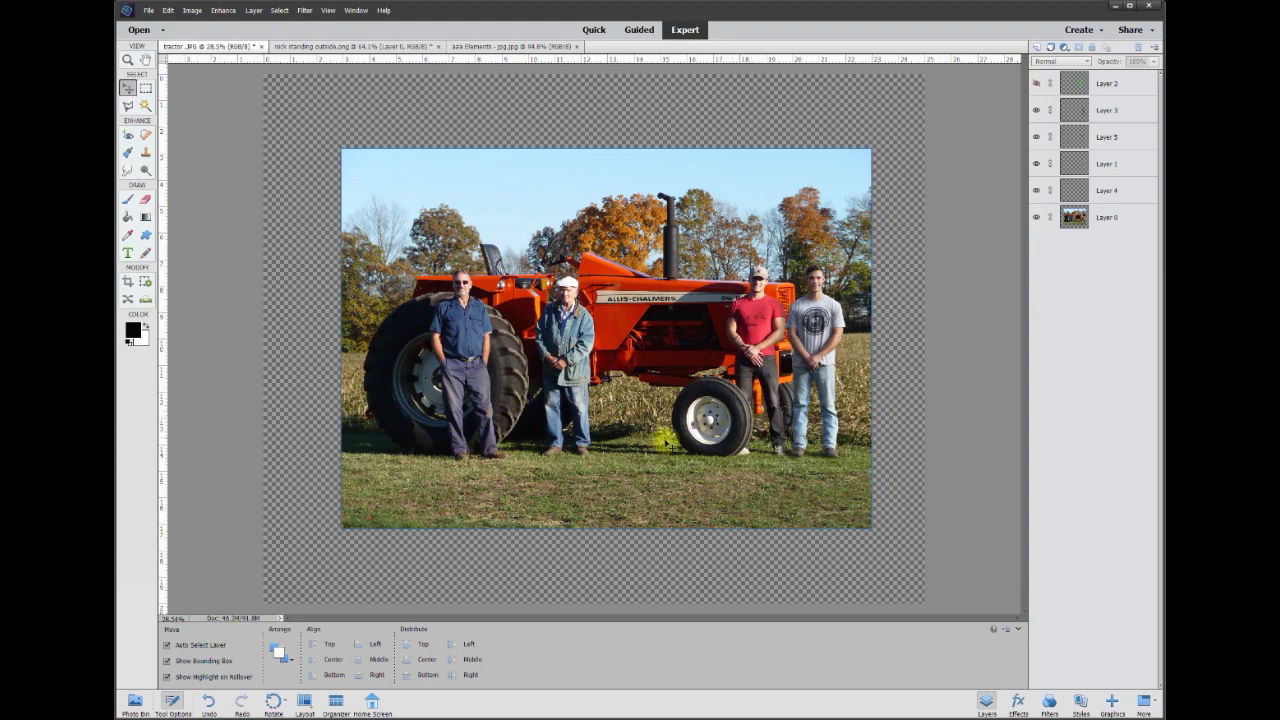
{"action": "scroll", "coordinate": [913, 362], "scroll_direction": "up", "scroll_amount": 1}
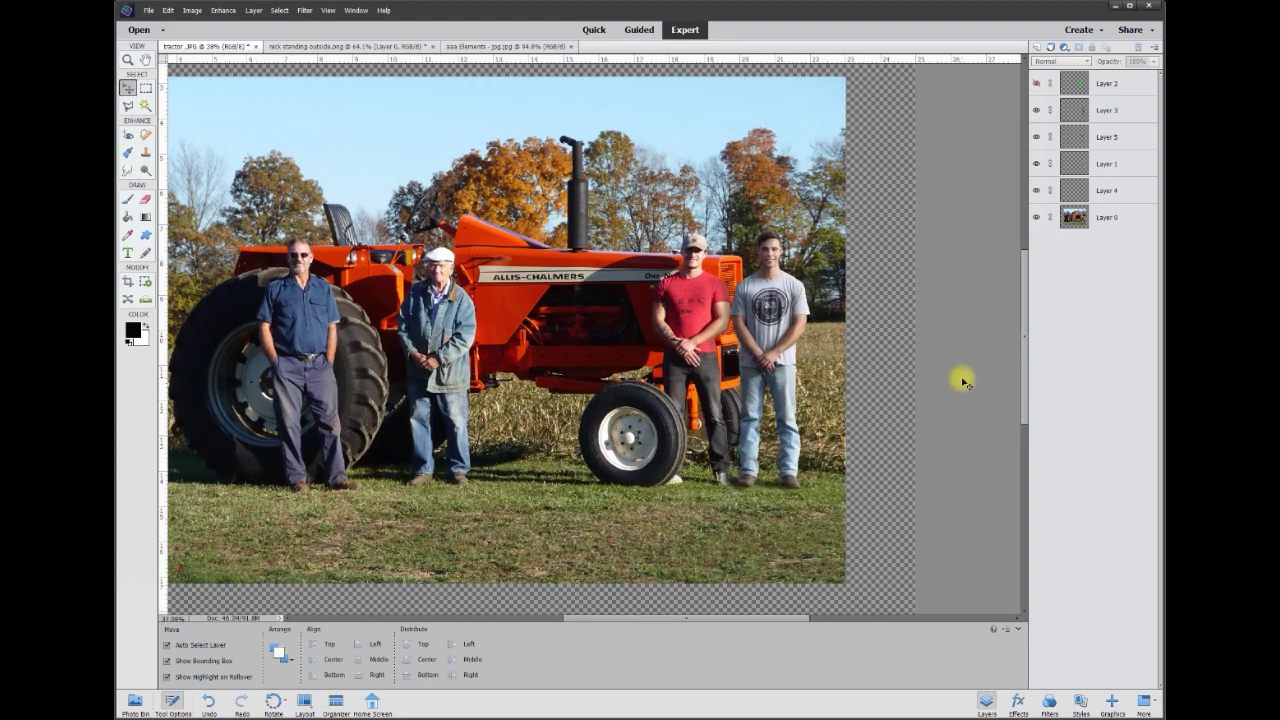
{"action": "left_click_drag", "start_coordinate": [797, 621], "coordinate": [771, 618]}
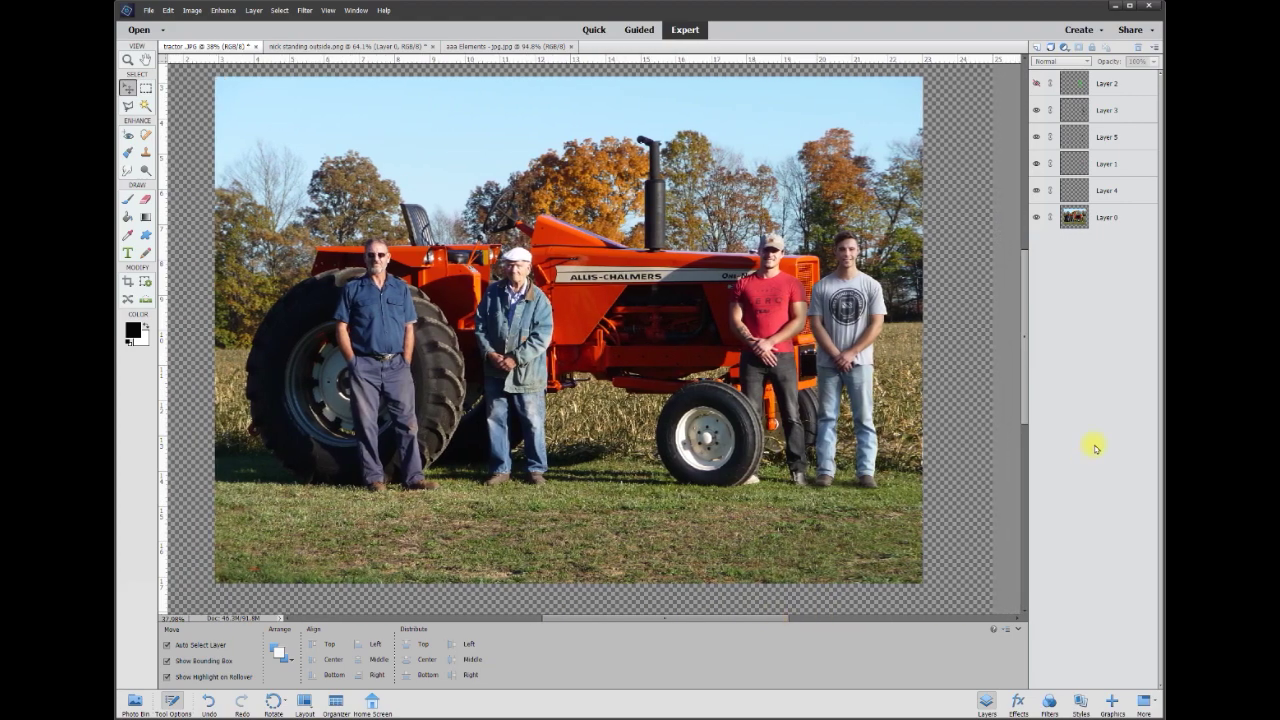